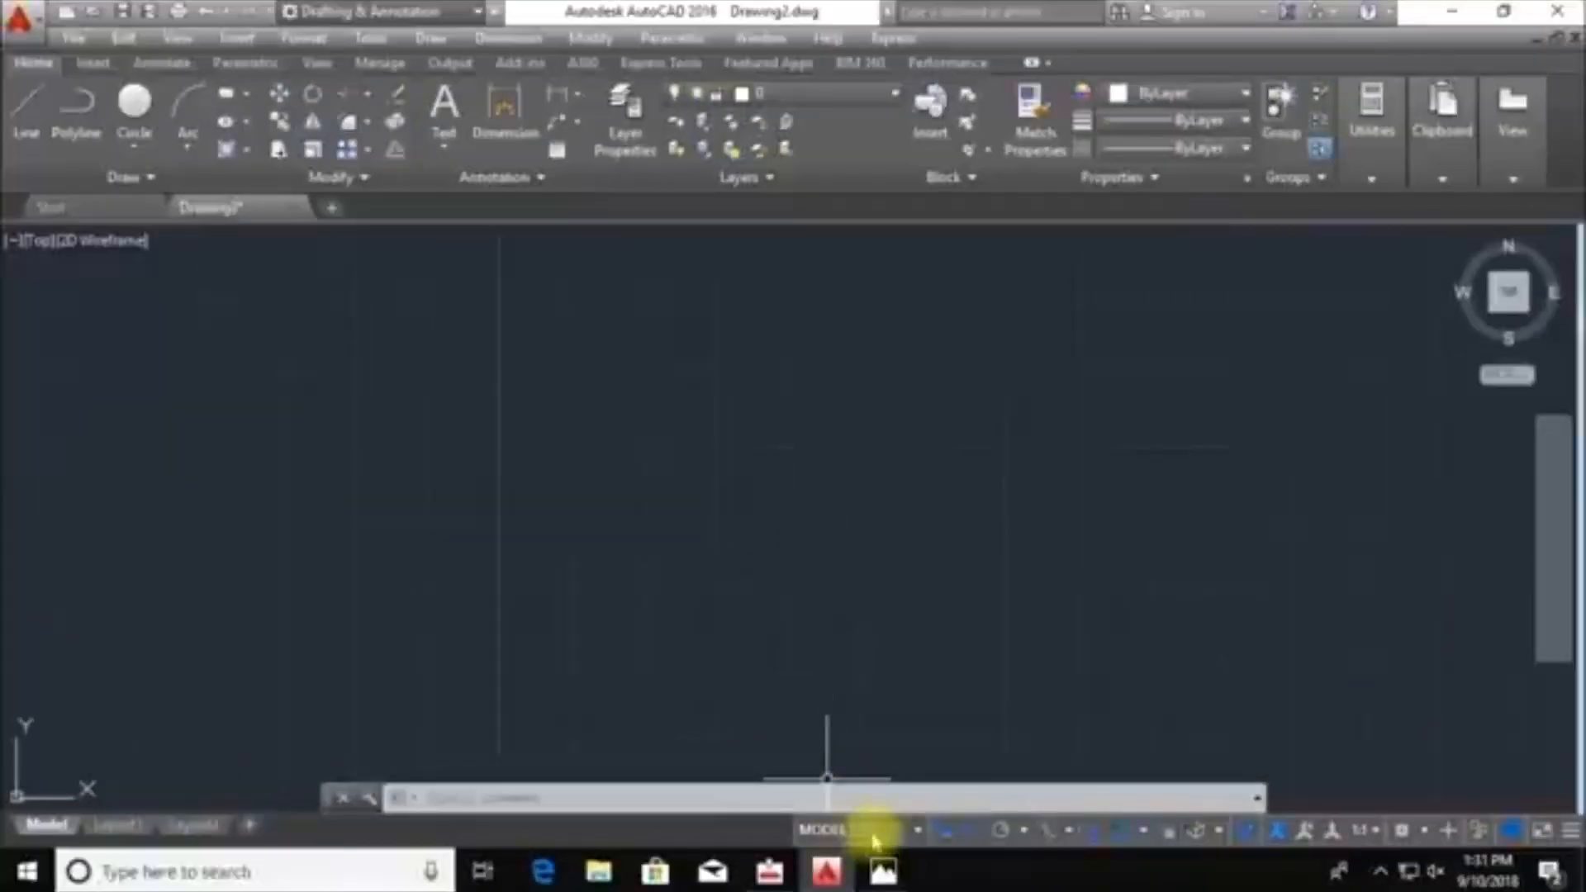
Turn off the grid display in the drawing area.
left_click(873, 840)
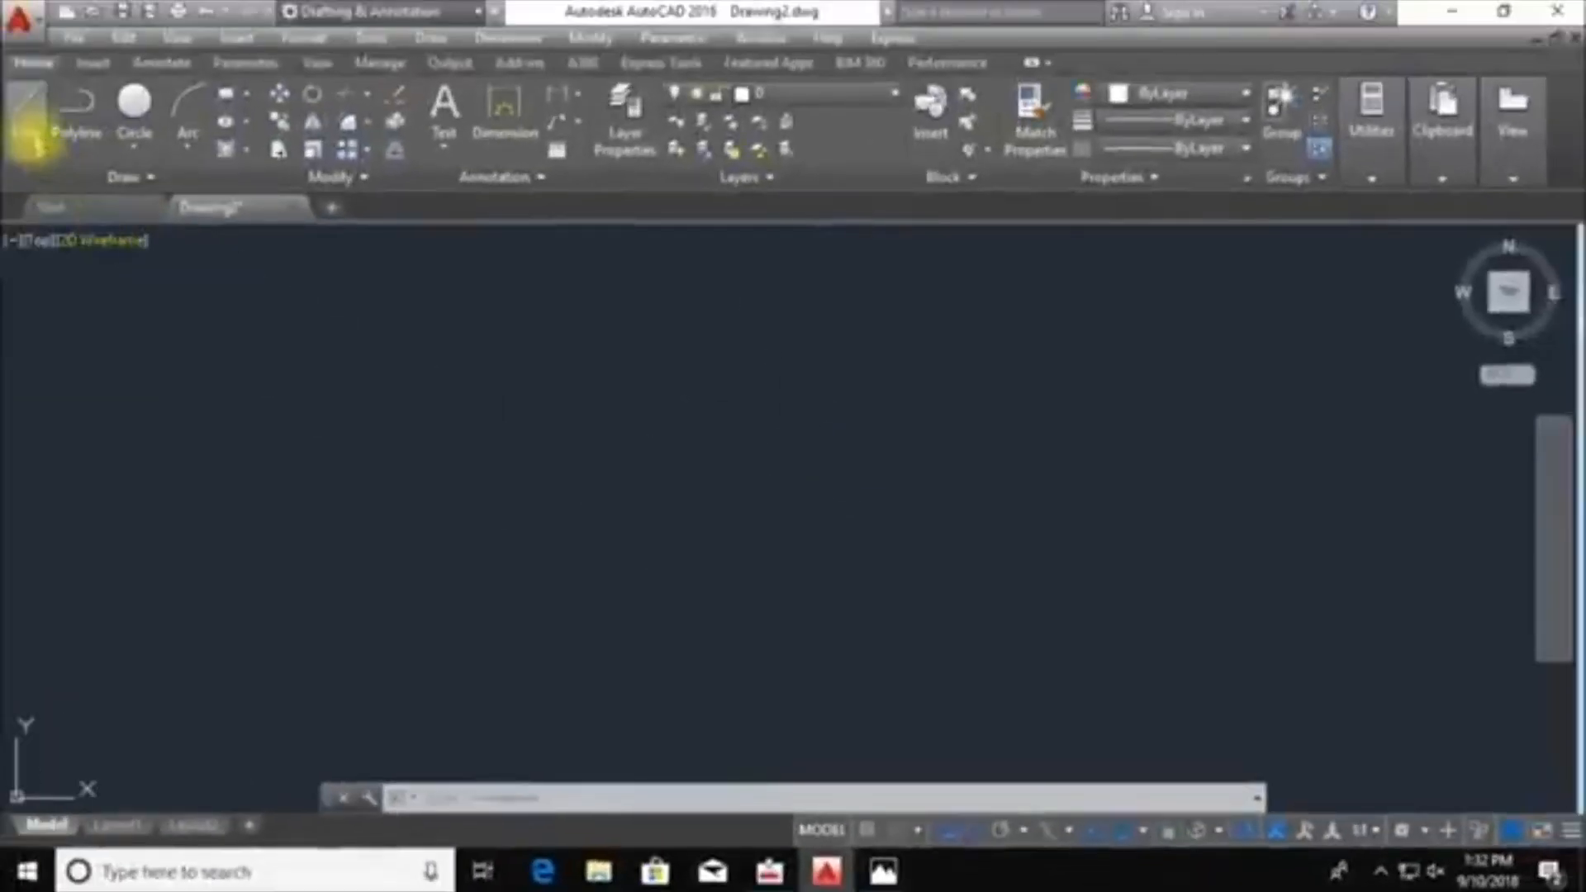
Draw a single horizontal line near the middle of the empty drawing area.
left_click(28, 124)
left_click(679, 447)
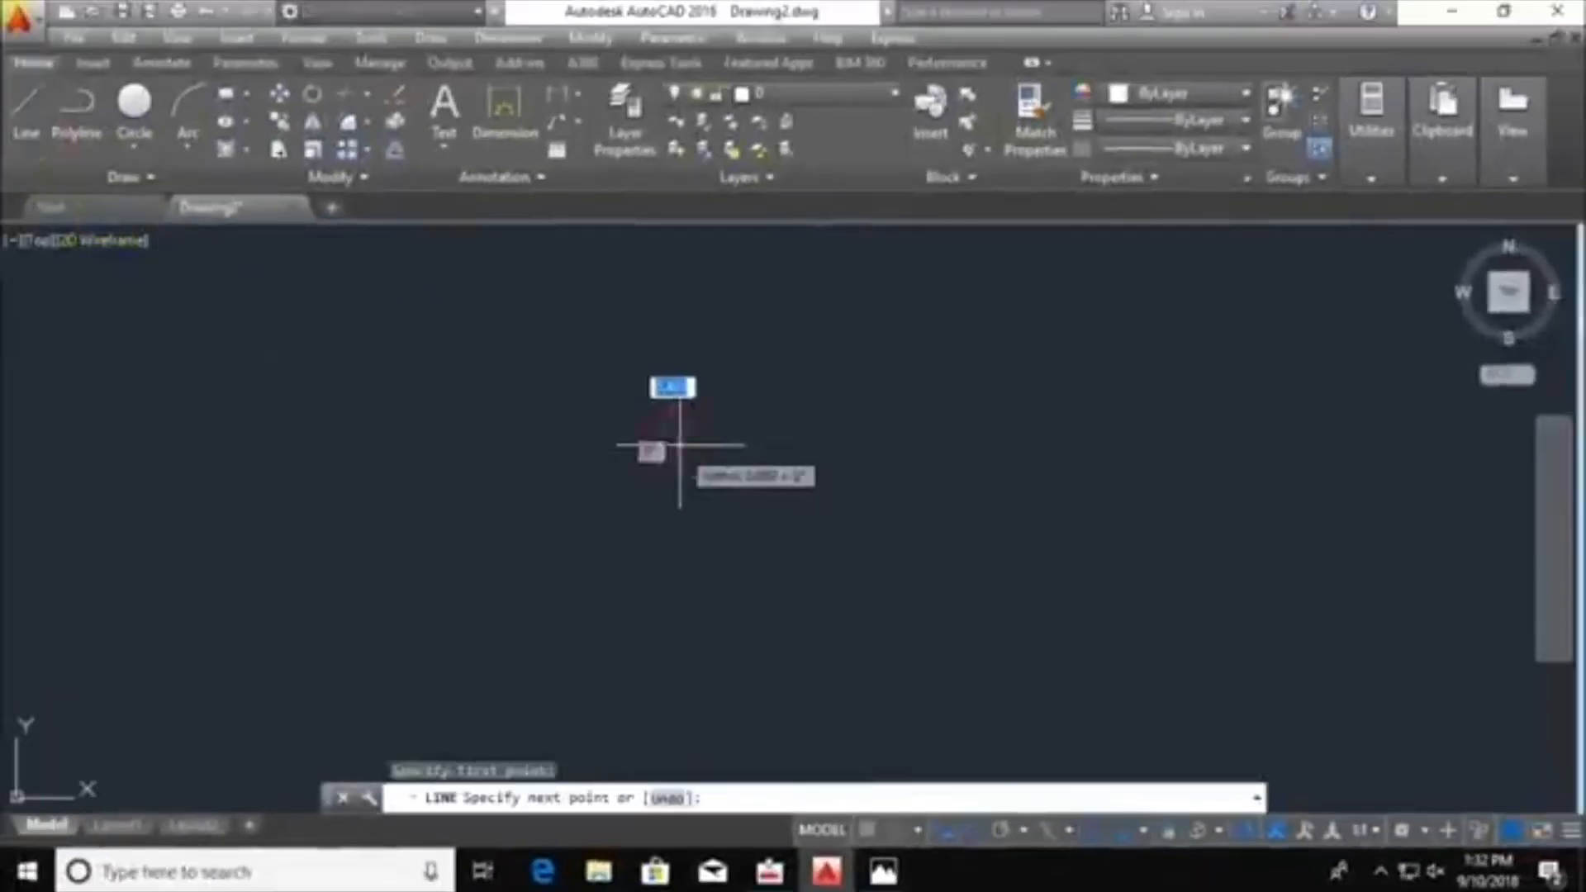
left_click(910, 444)
key("Escape")
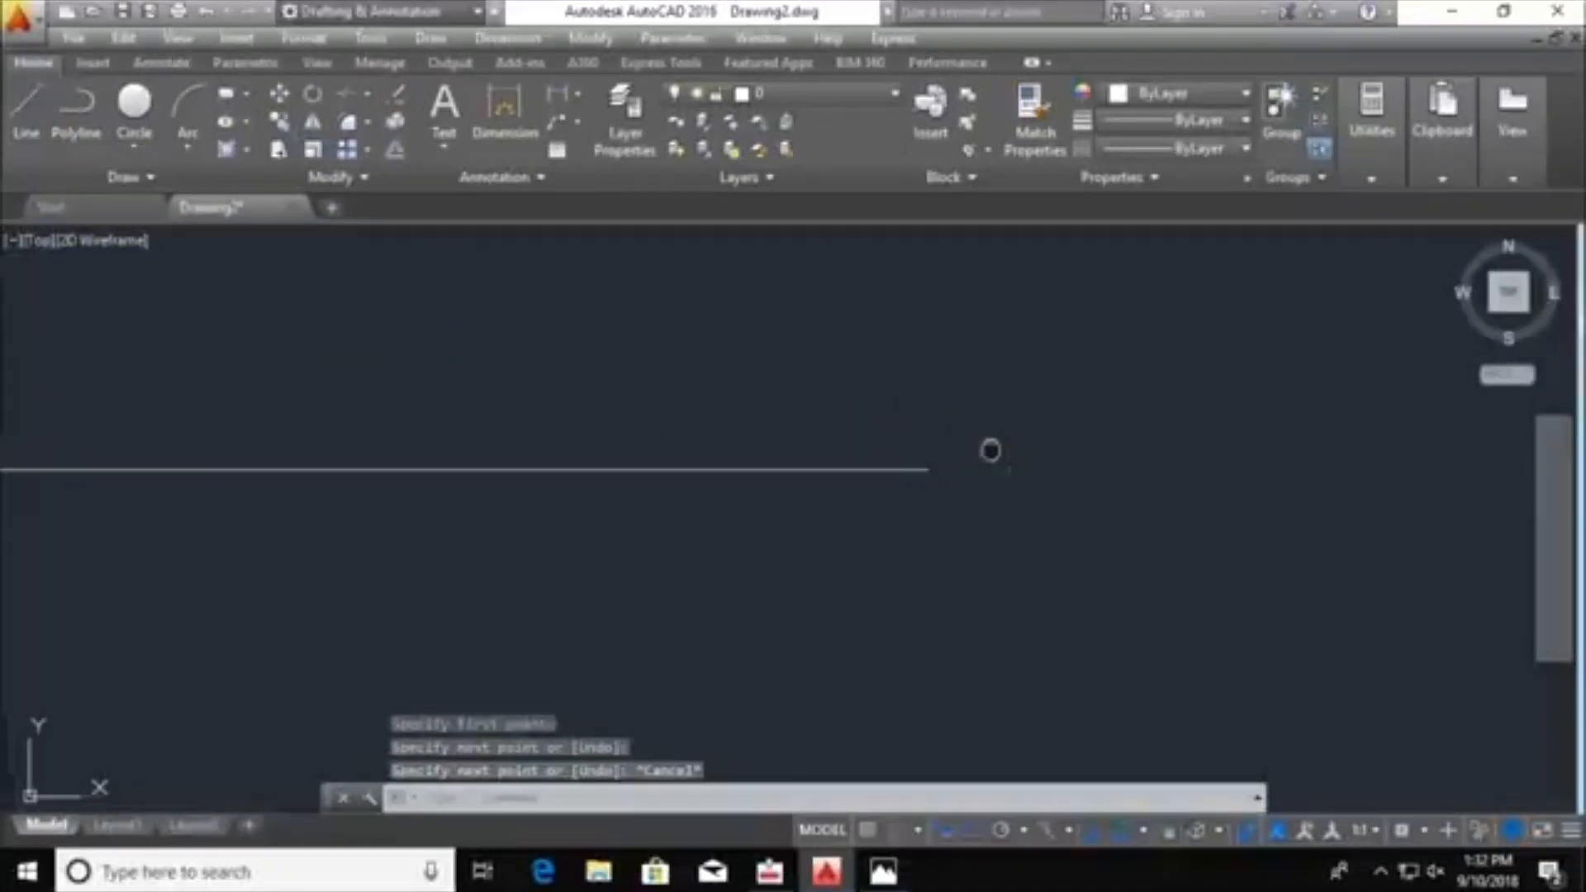
middle_click_drag(990, 468, 983, 477)
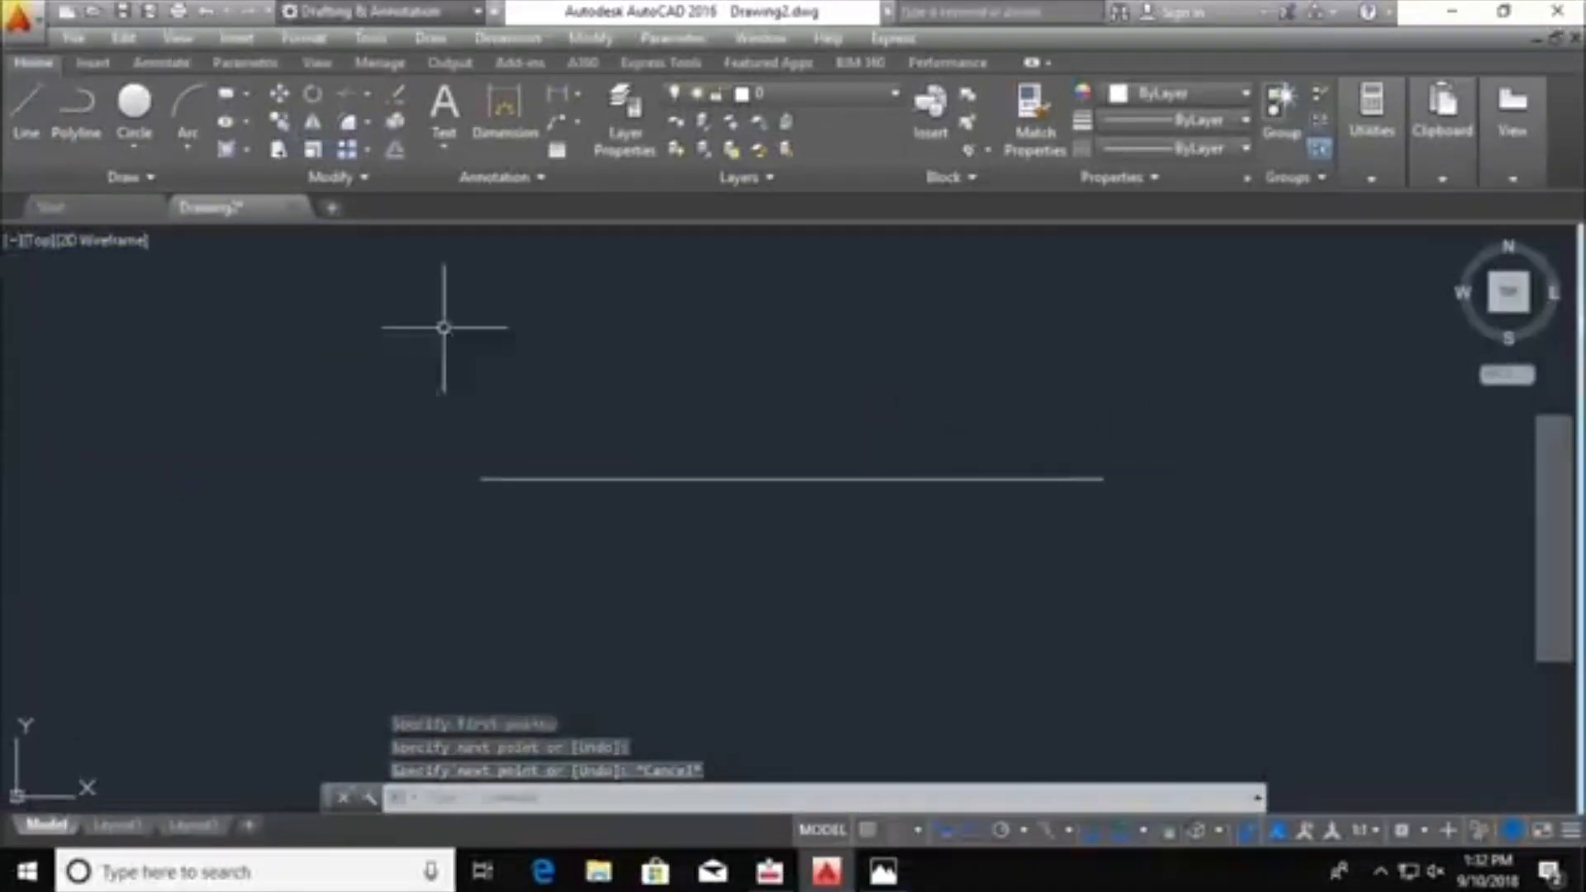
Draw a circle with a radius of about 9.87 below the horizontal line.
left_click(29, 124)
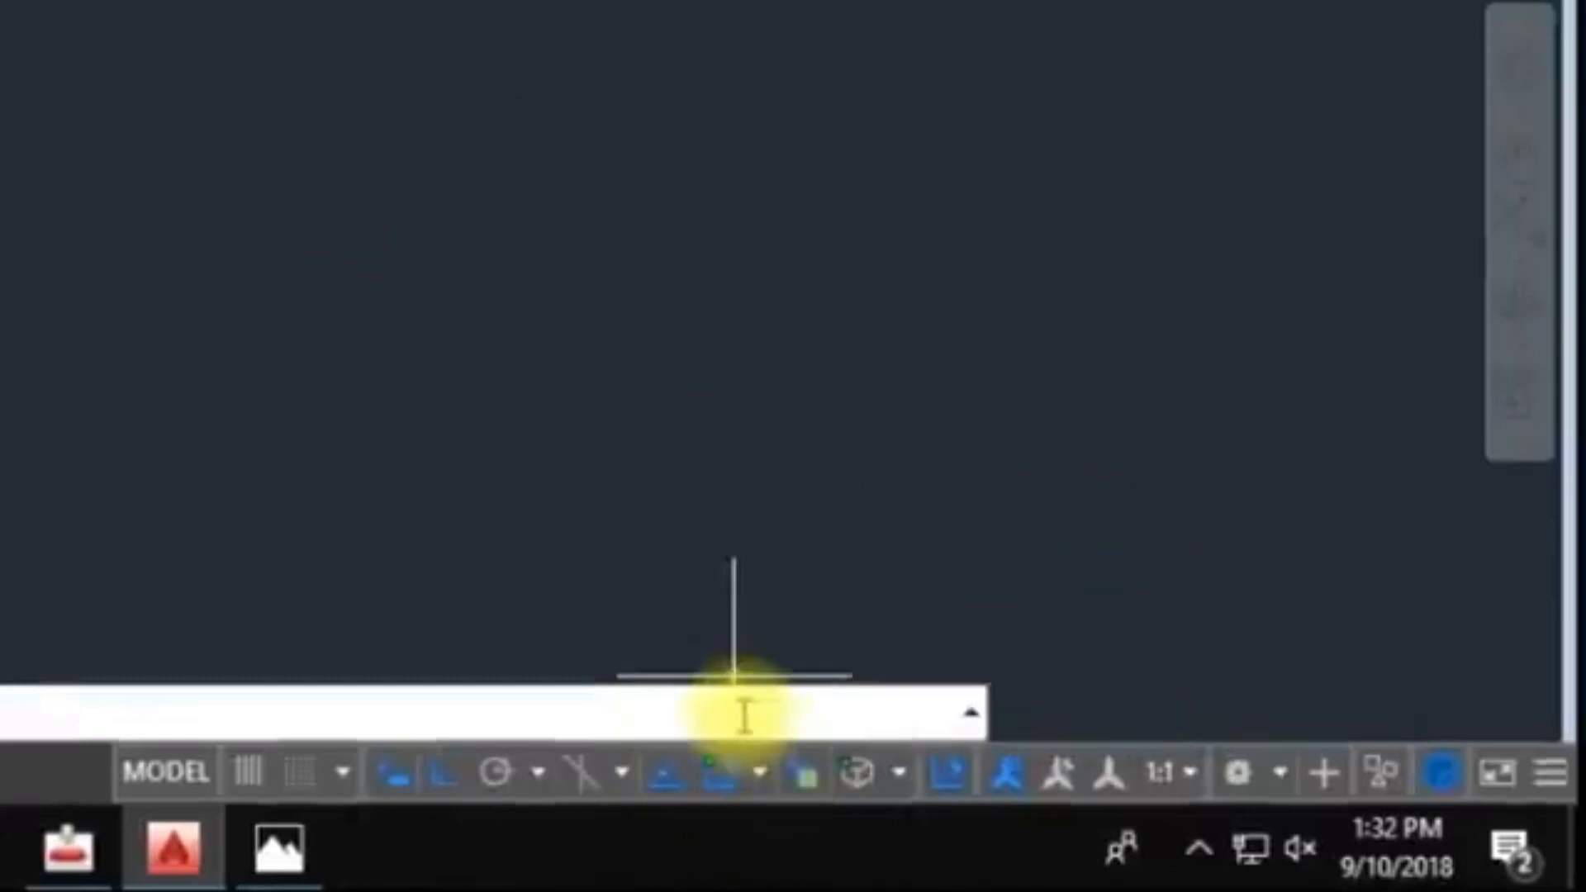
left_click(0, 0)
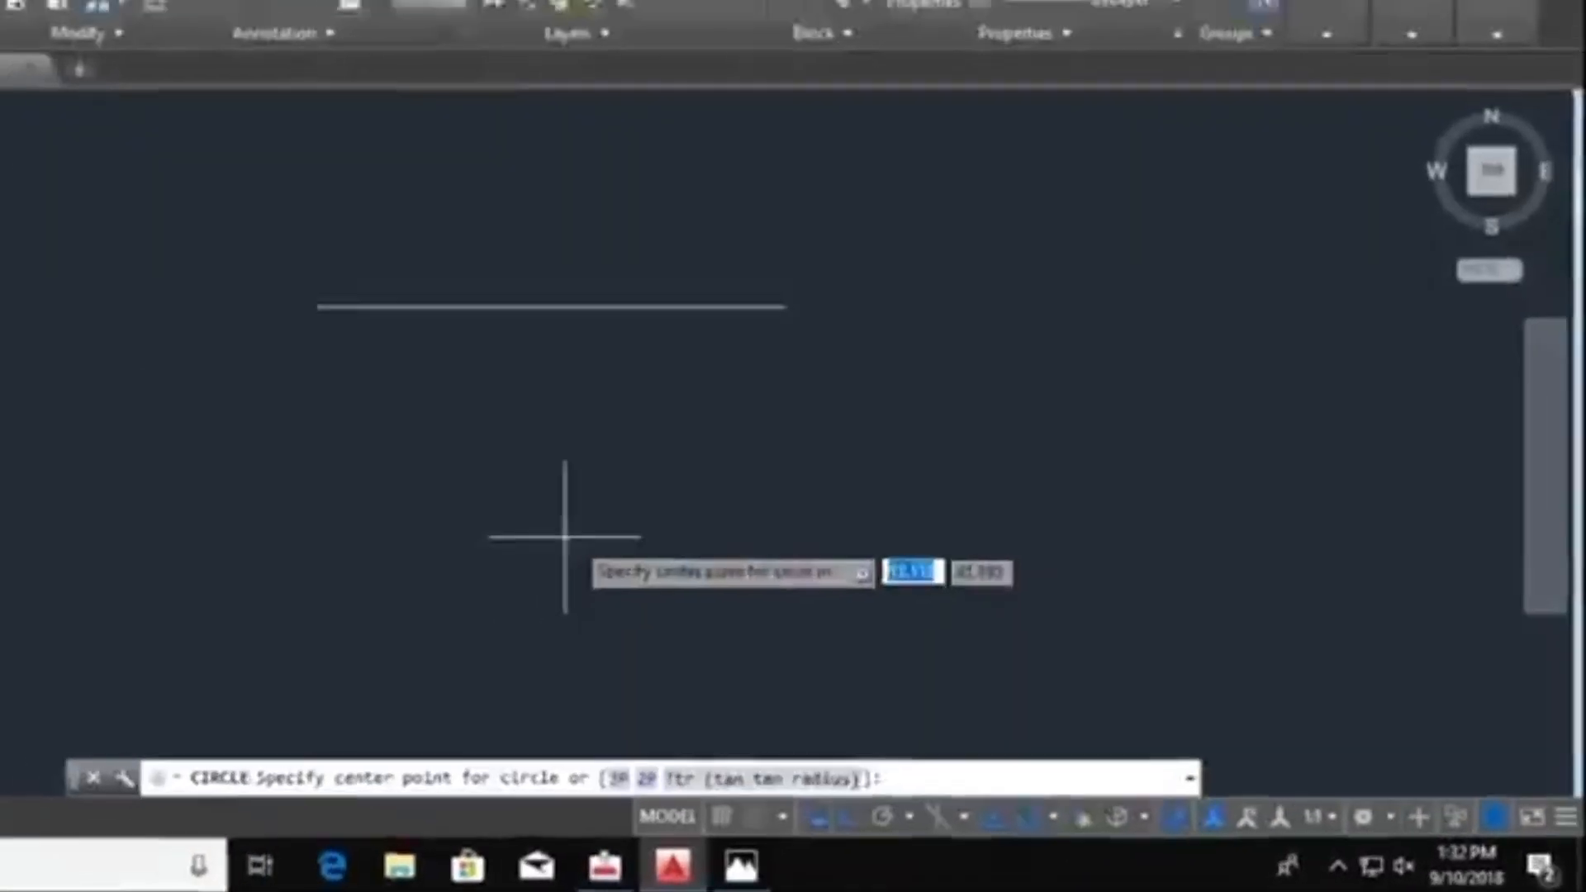
left_click(571, 533)
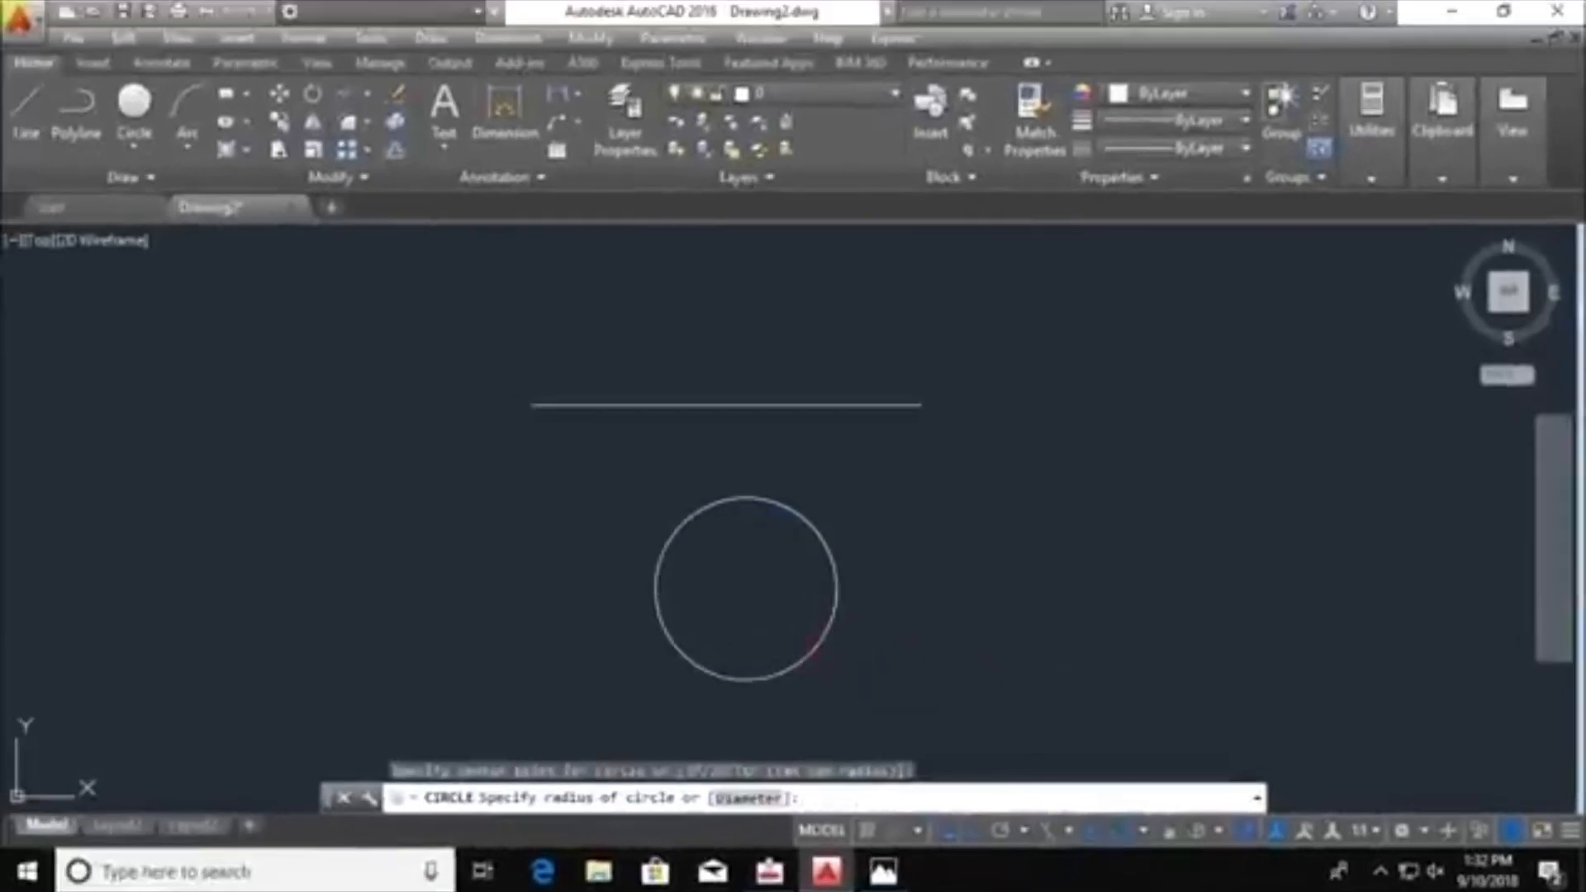
left_click(814, 649)
middle_click_drag(818, 593, 832, 542)
scroll(852, 502, "up", 2)
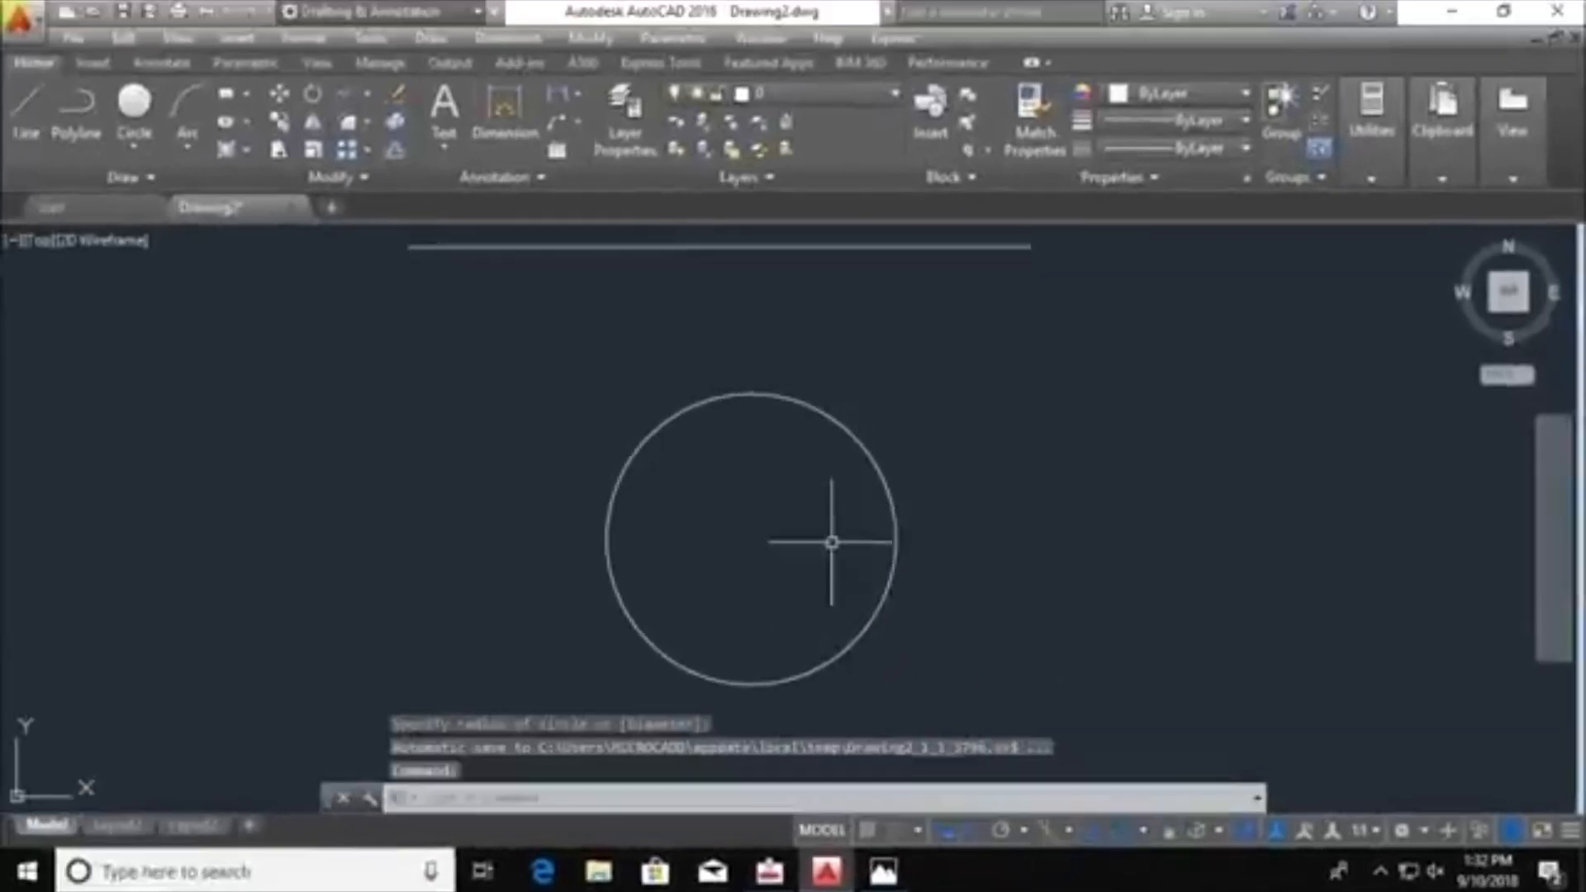
Draw a line from the horizontal line's right endpoint tangent to the upper left of the circle.
left_click(25, 124)
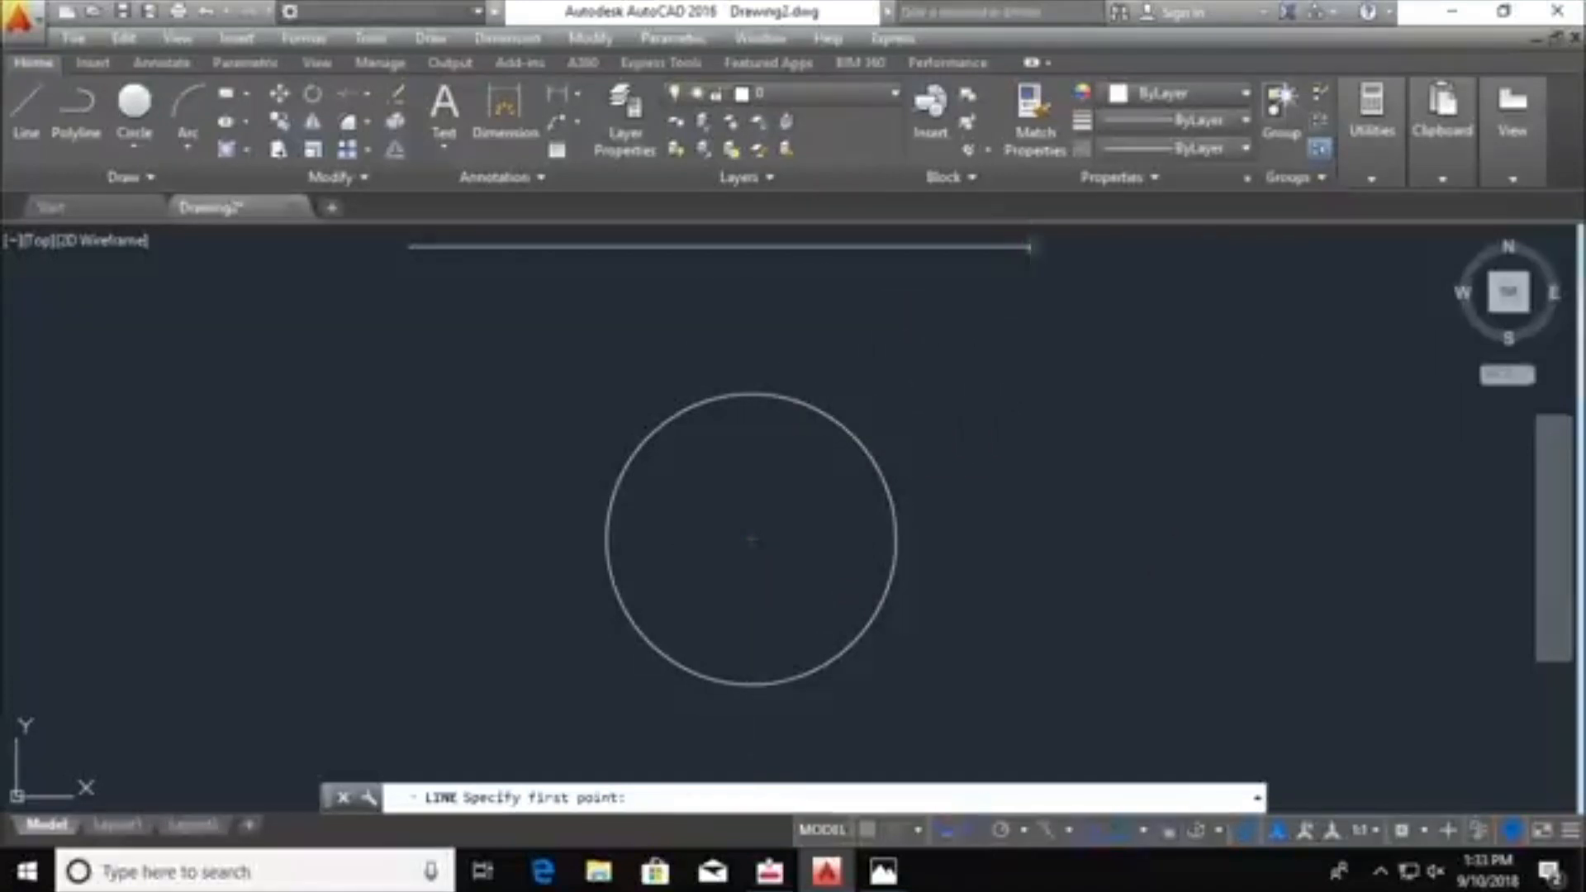
left_click(1030, 246)
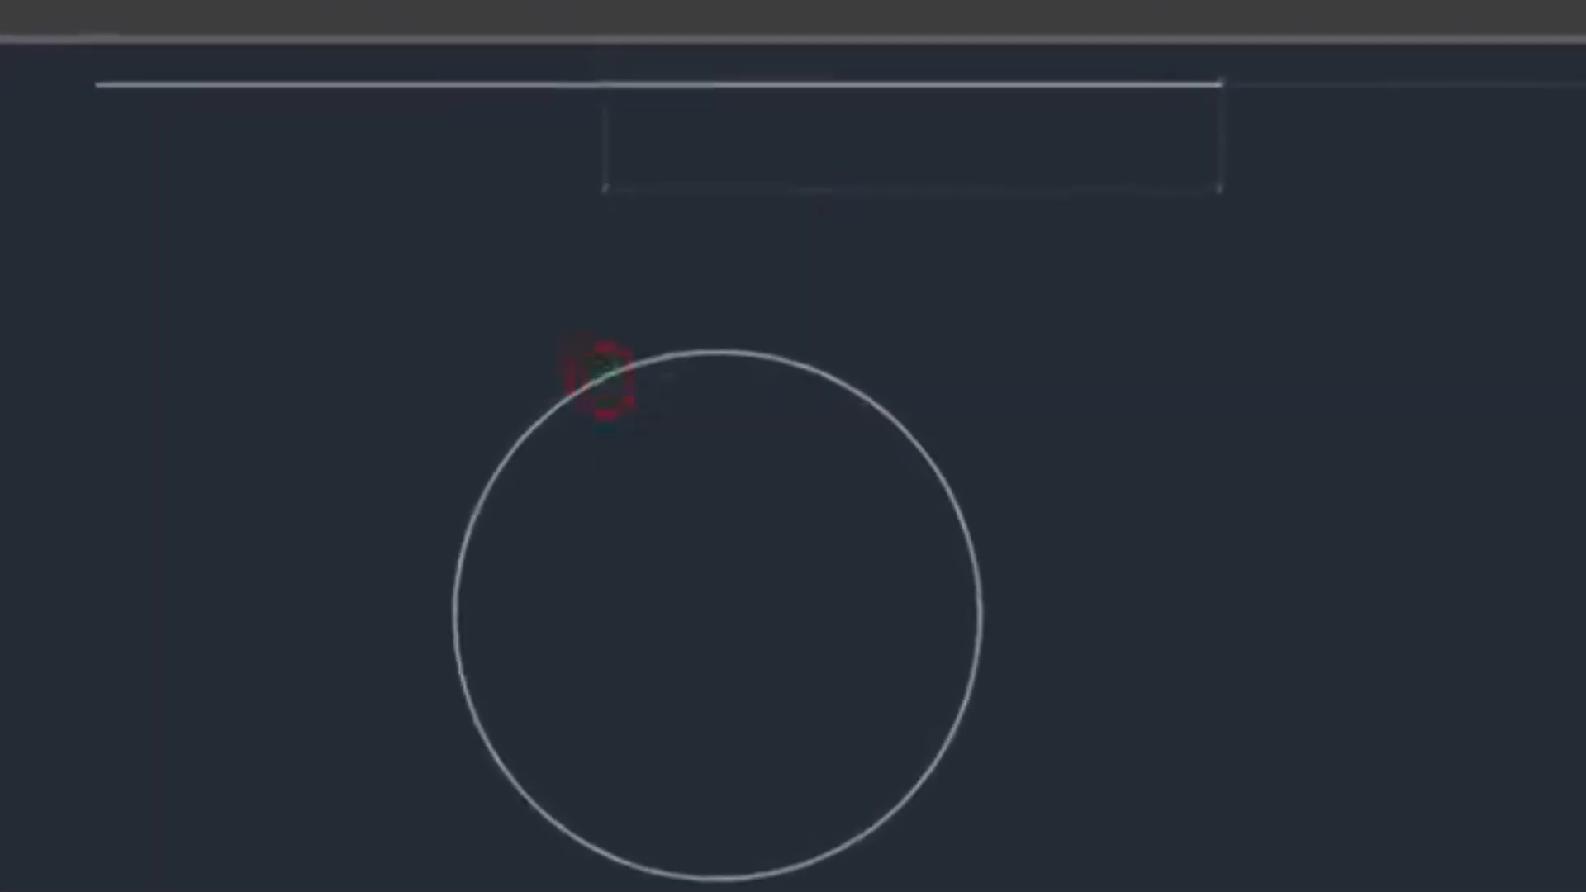
left_click(606, 376)
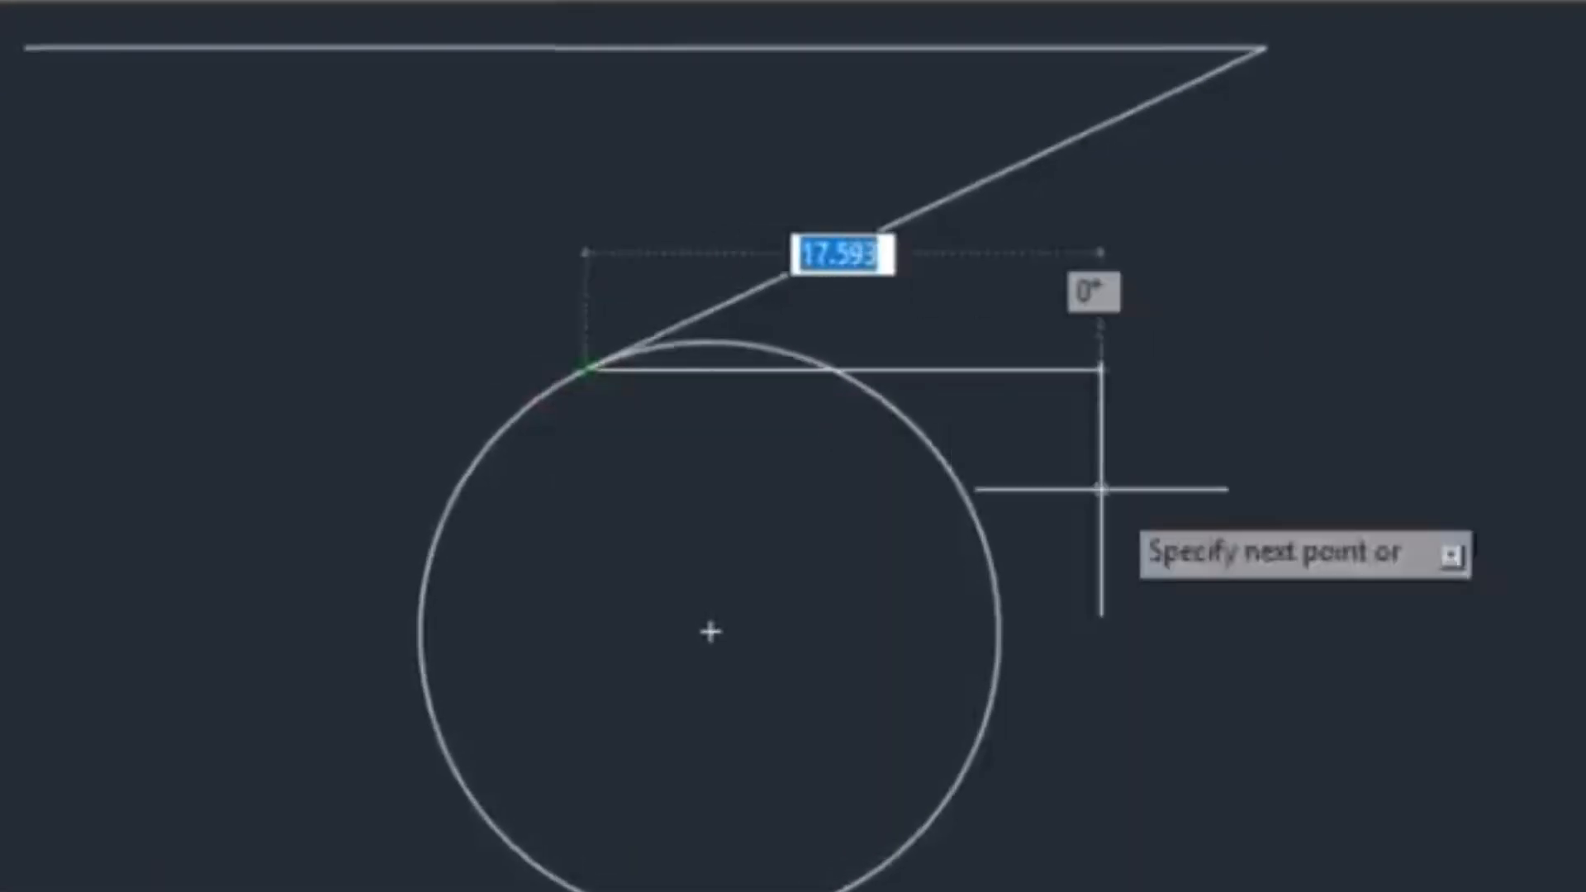
key("Return")
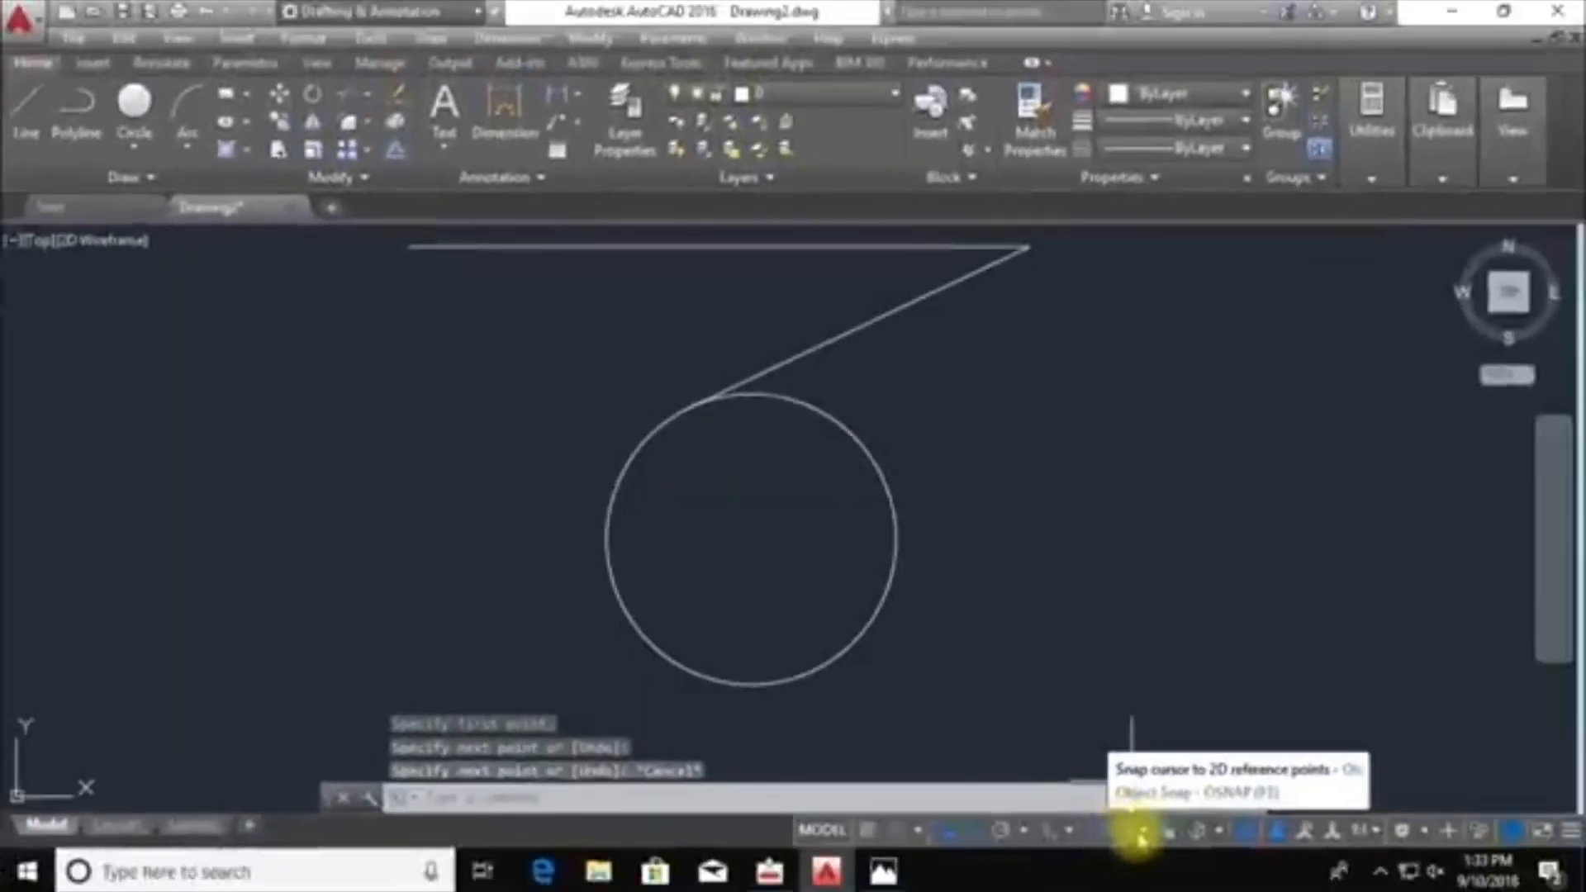
Turn off the Endpoint and Midpoint object snaps and start a line to try snapping without them.
left_click(1143, 831)
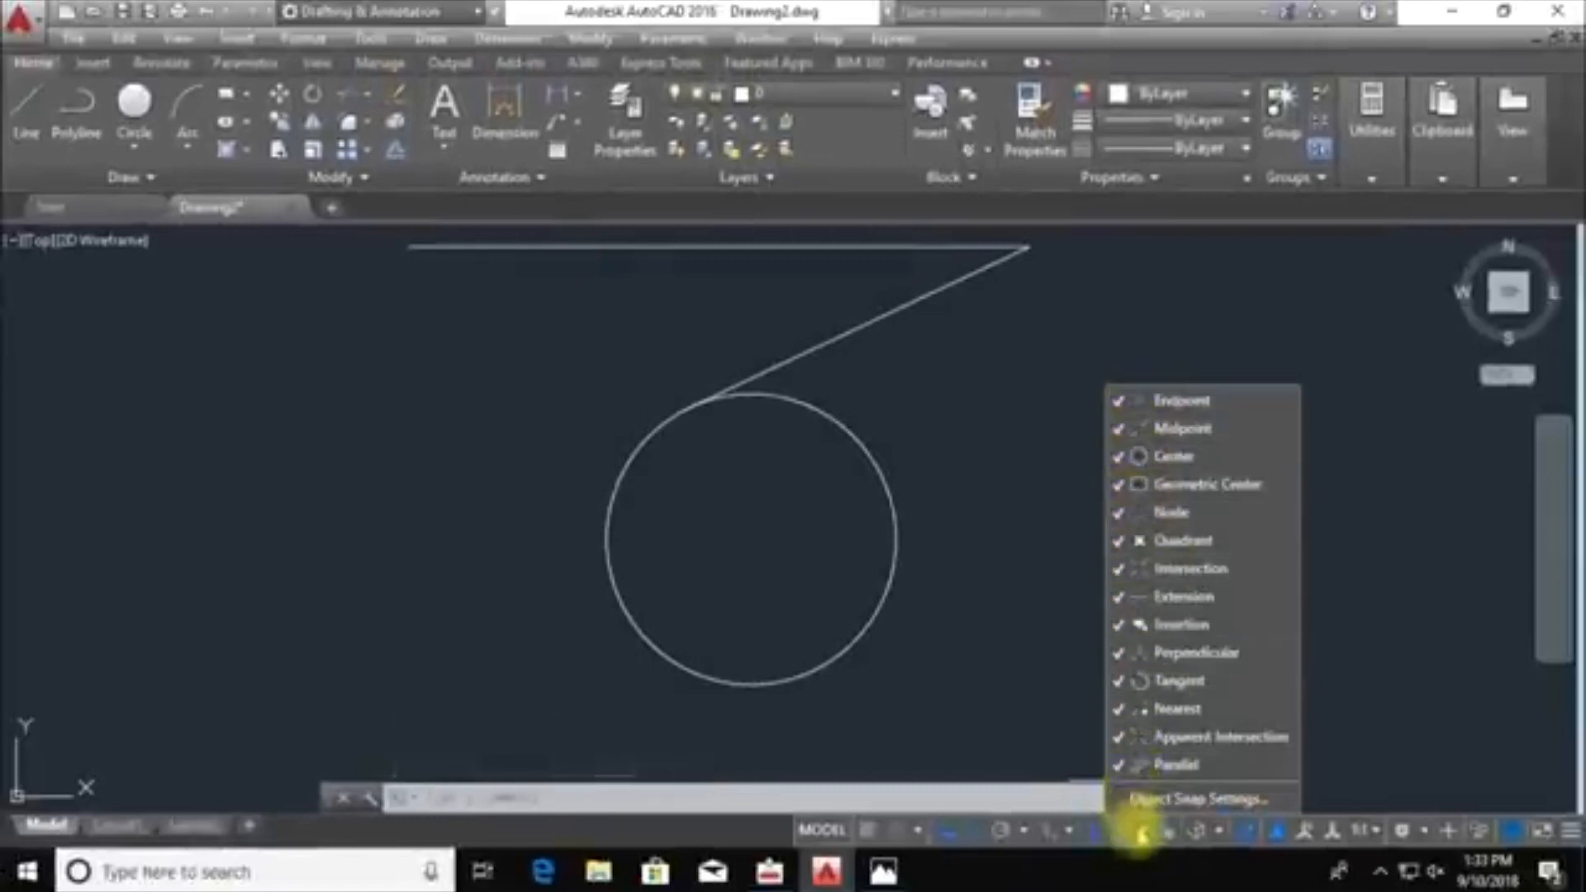
left_click(1142, 833)
left_click(1145, 833)
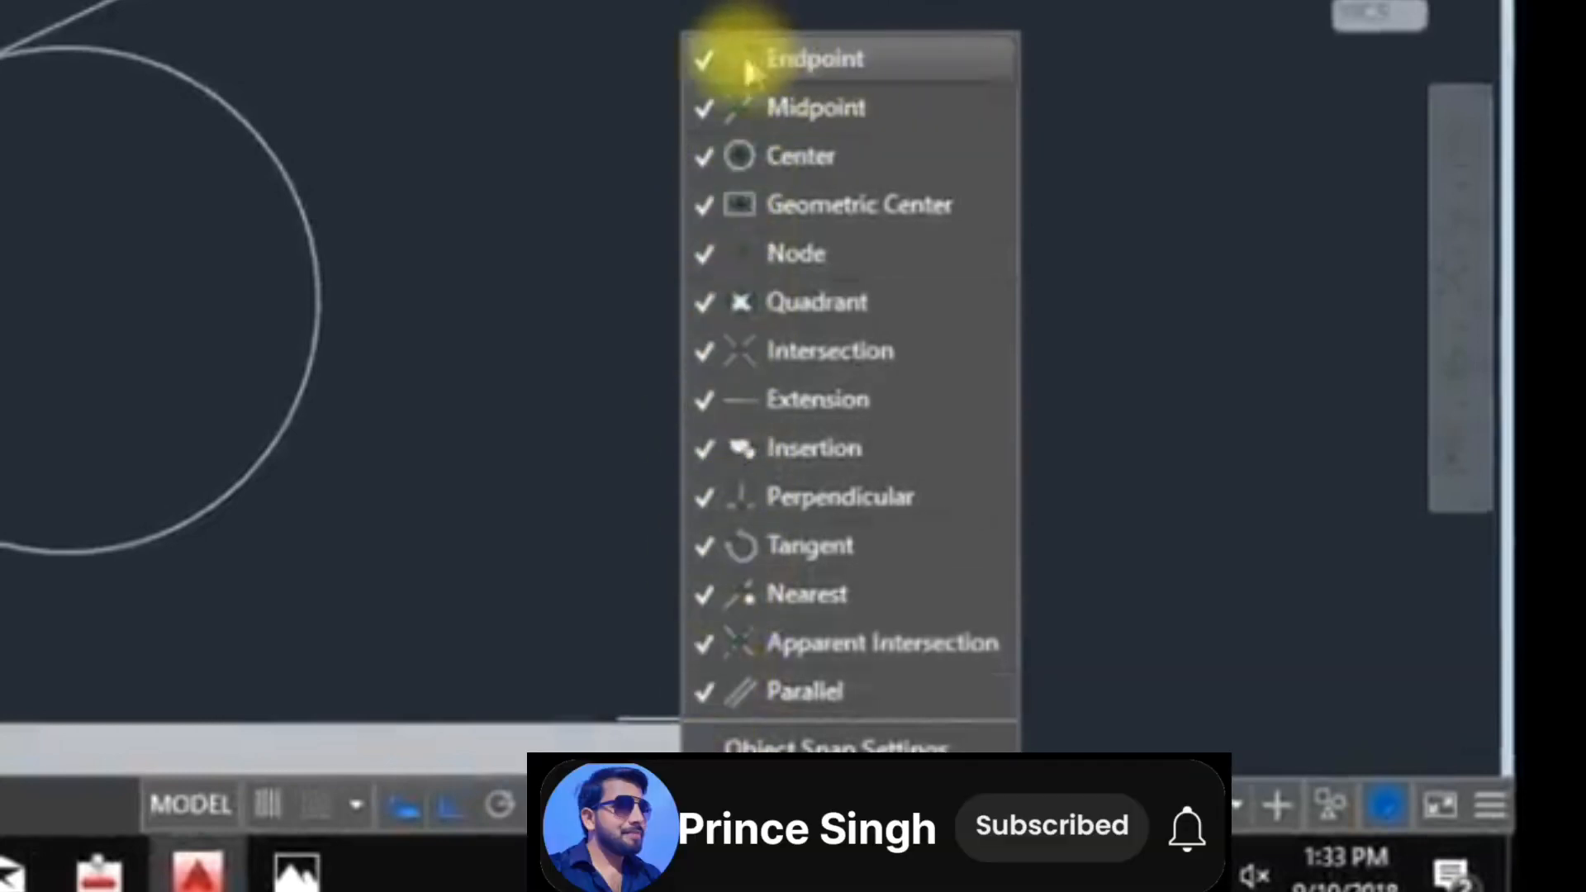
left_click(706, 126)
type("l")
key("Return")
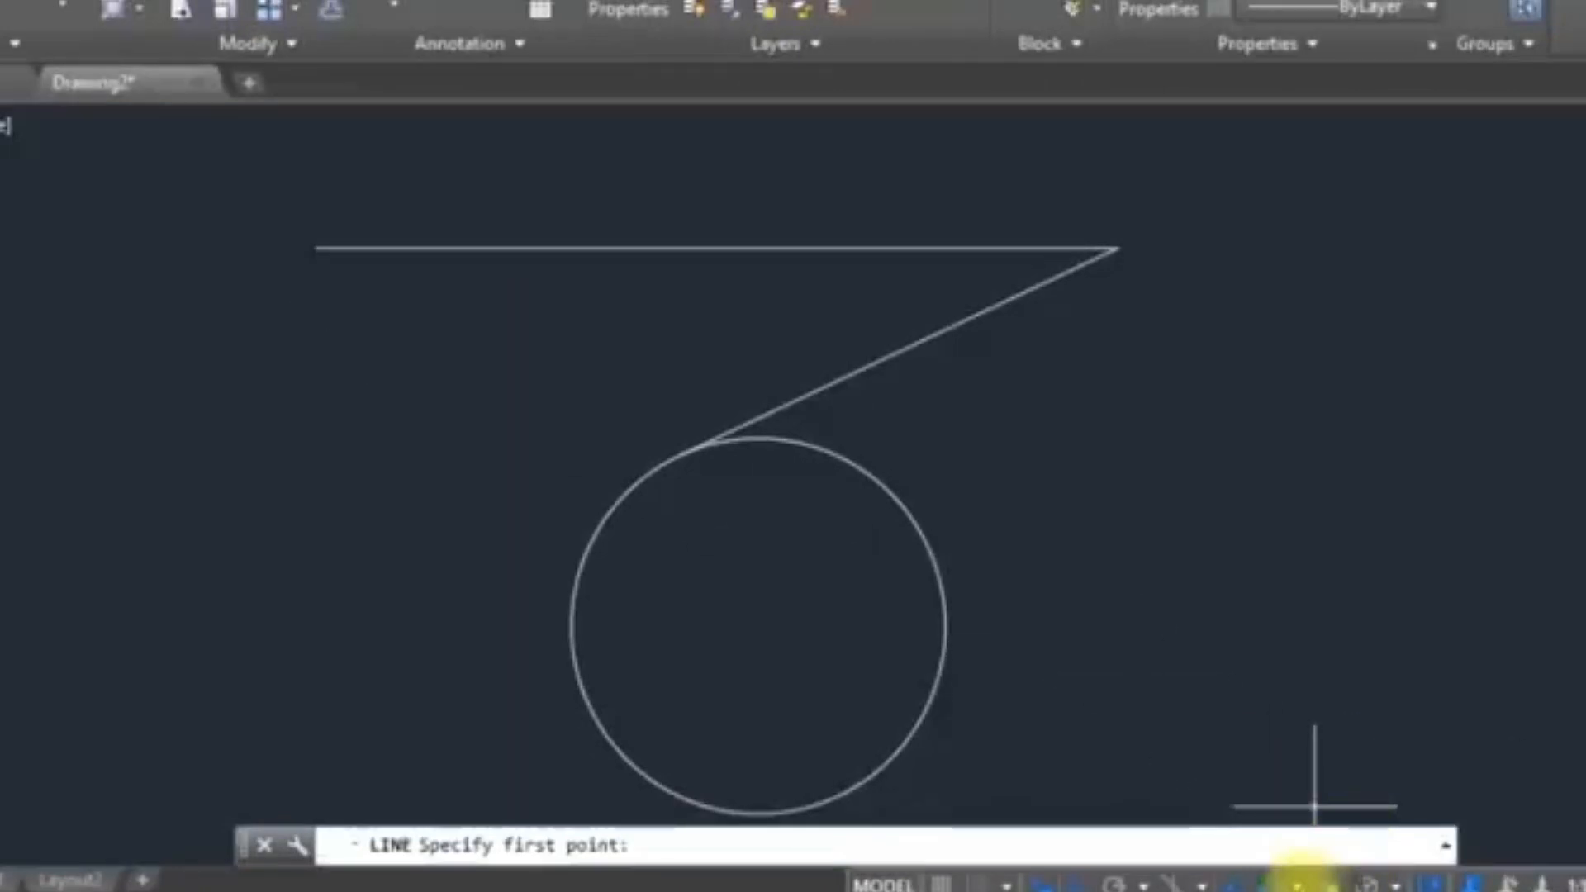
Turn the Endpoint and Midpoint object snaps back on and cancel the pending line.
left_click(1299, 880)
left_click(1289, 334)
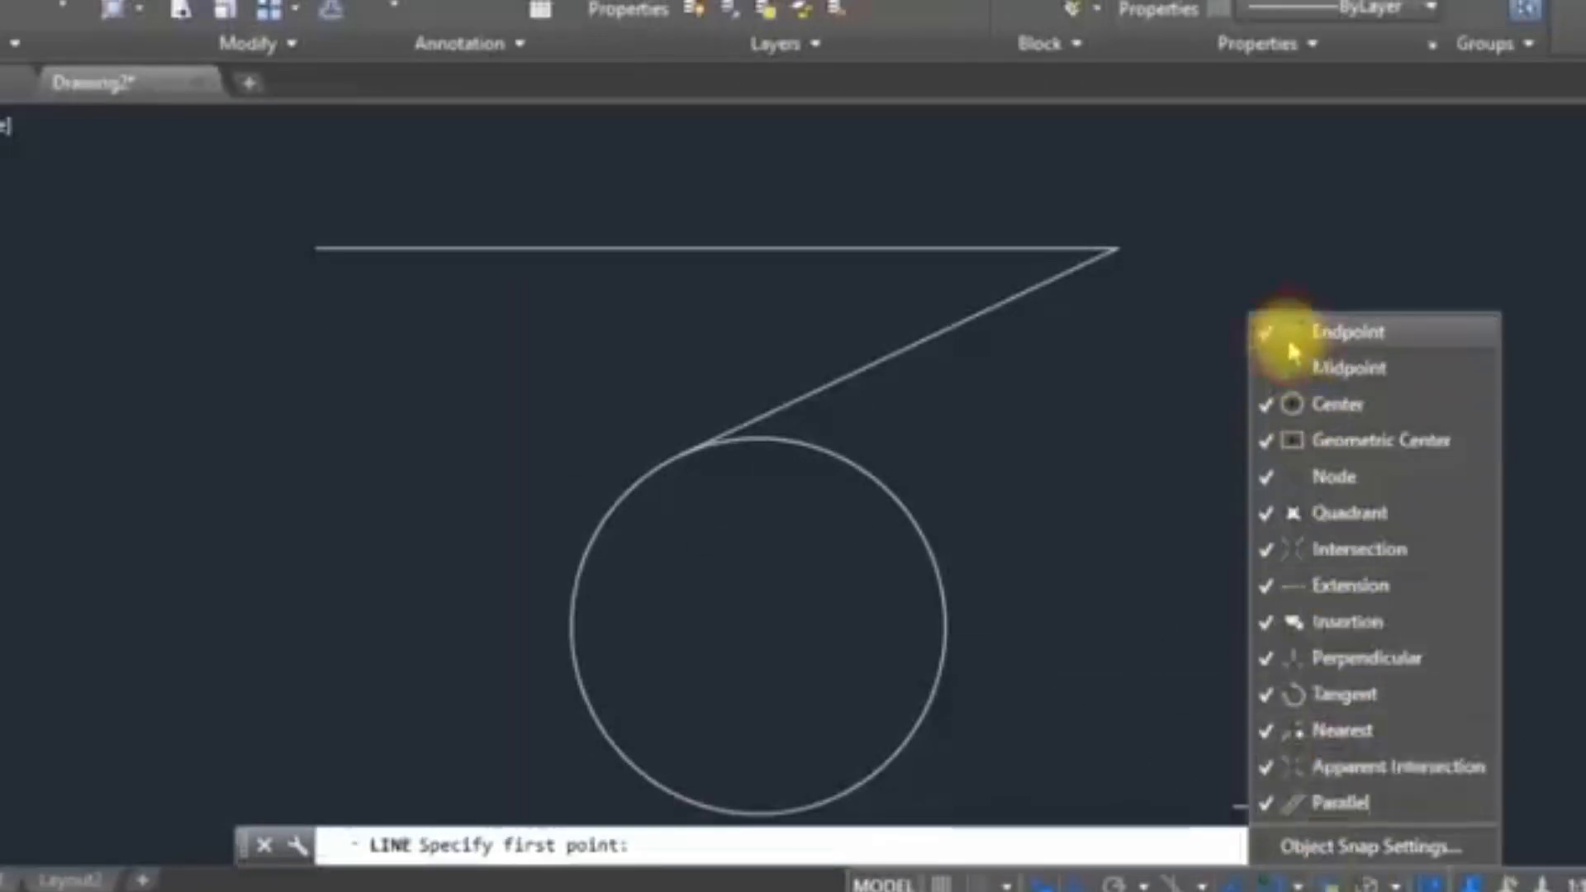
left_click(1290, 367)
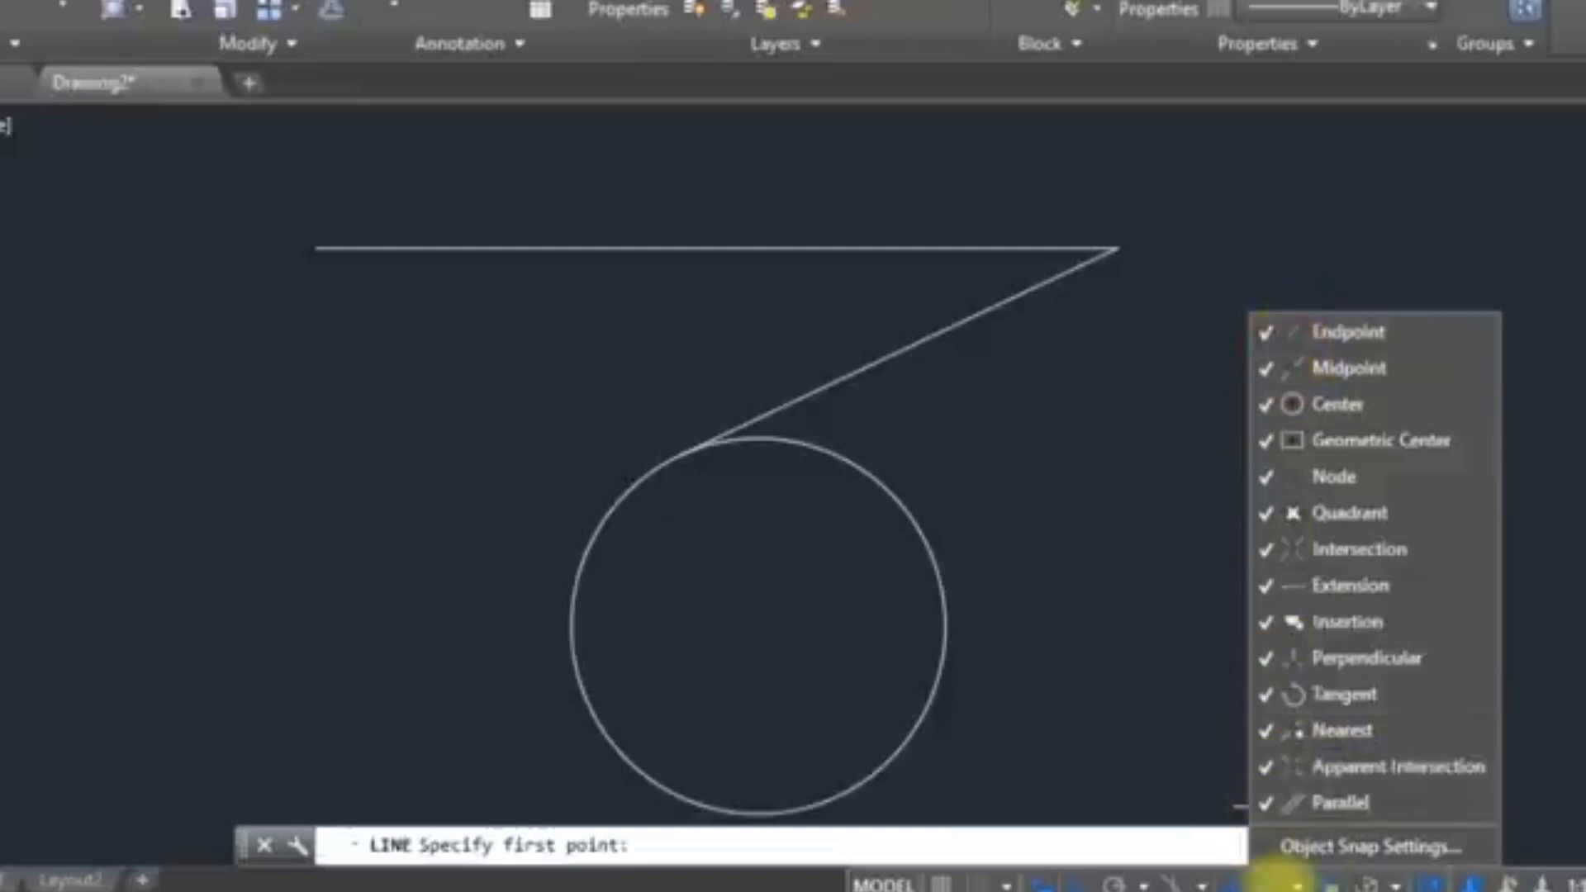
left_click(1173, 676)
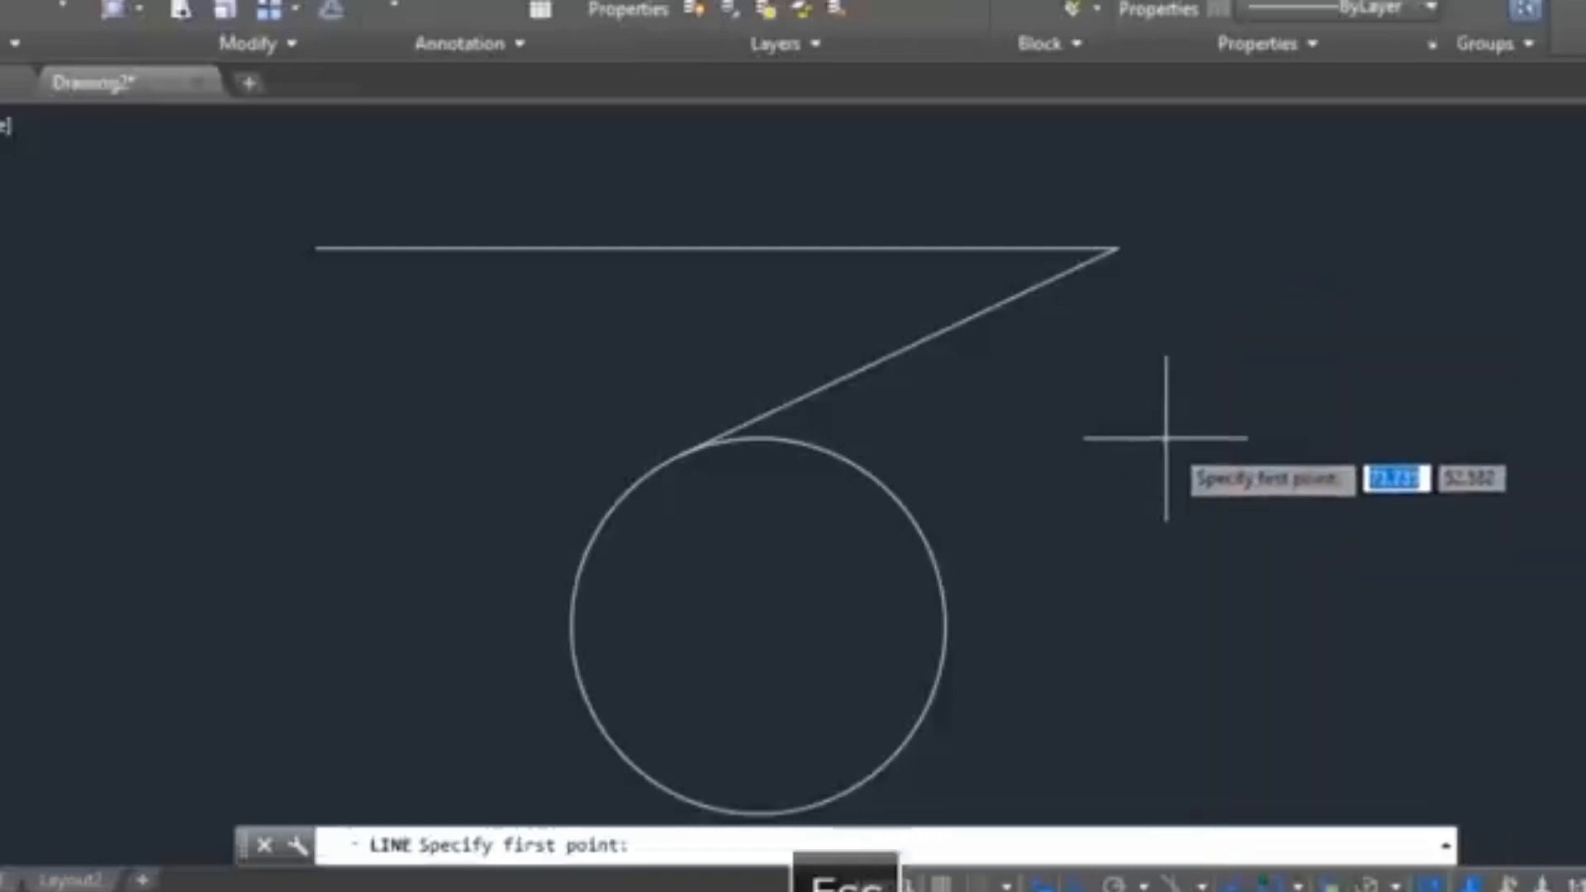
key("Escape")
Erase the circle and both lines from the drawing.
left_click(1221, 190)
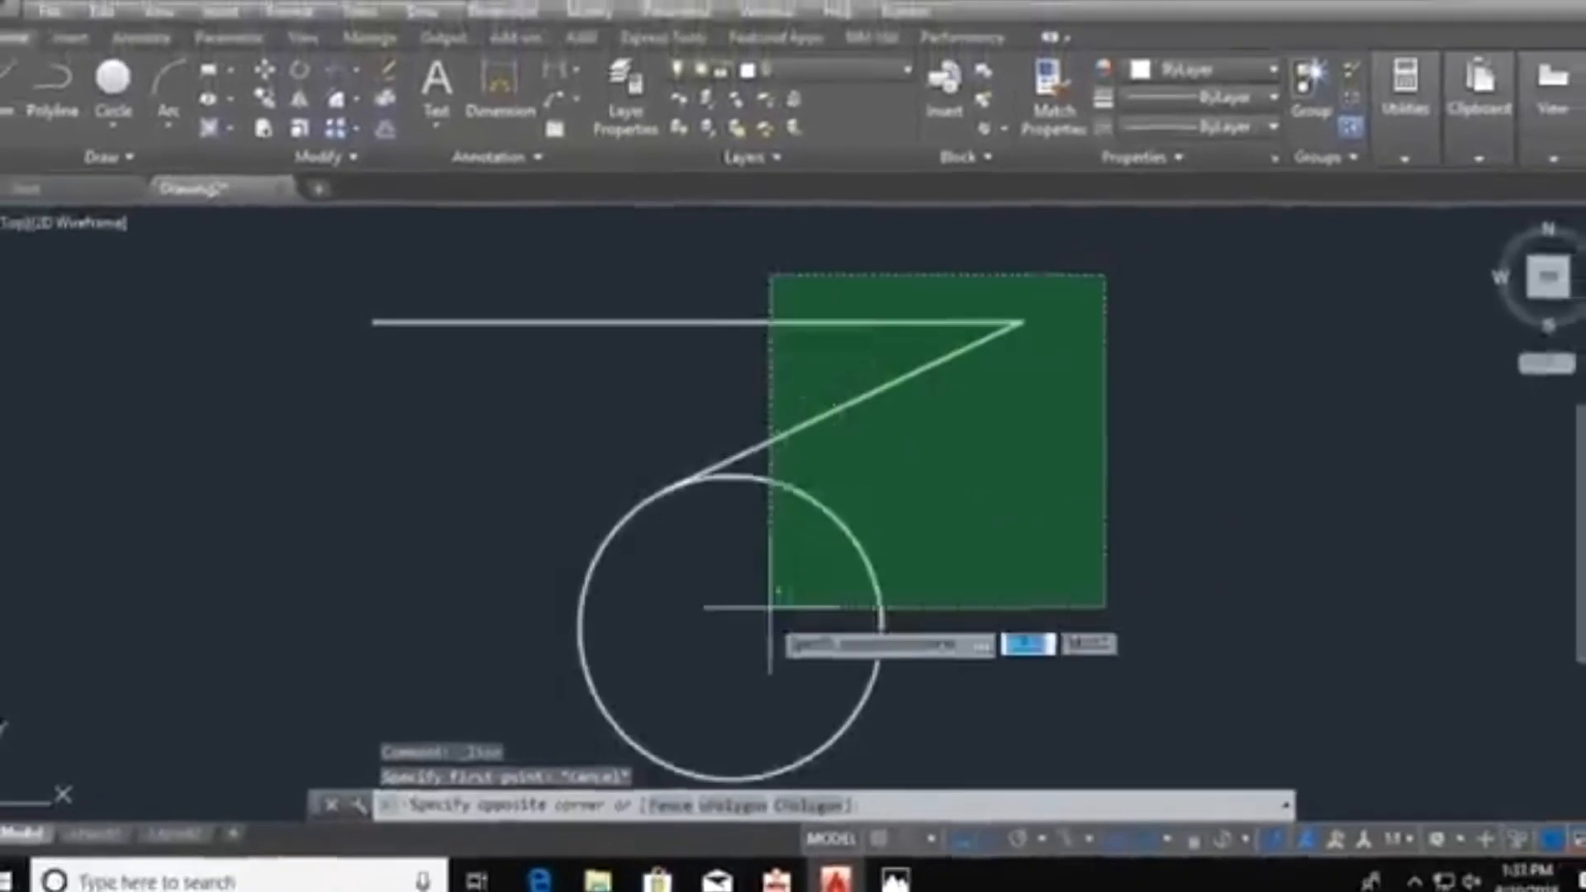
left_click(770, 607)
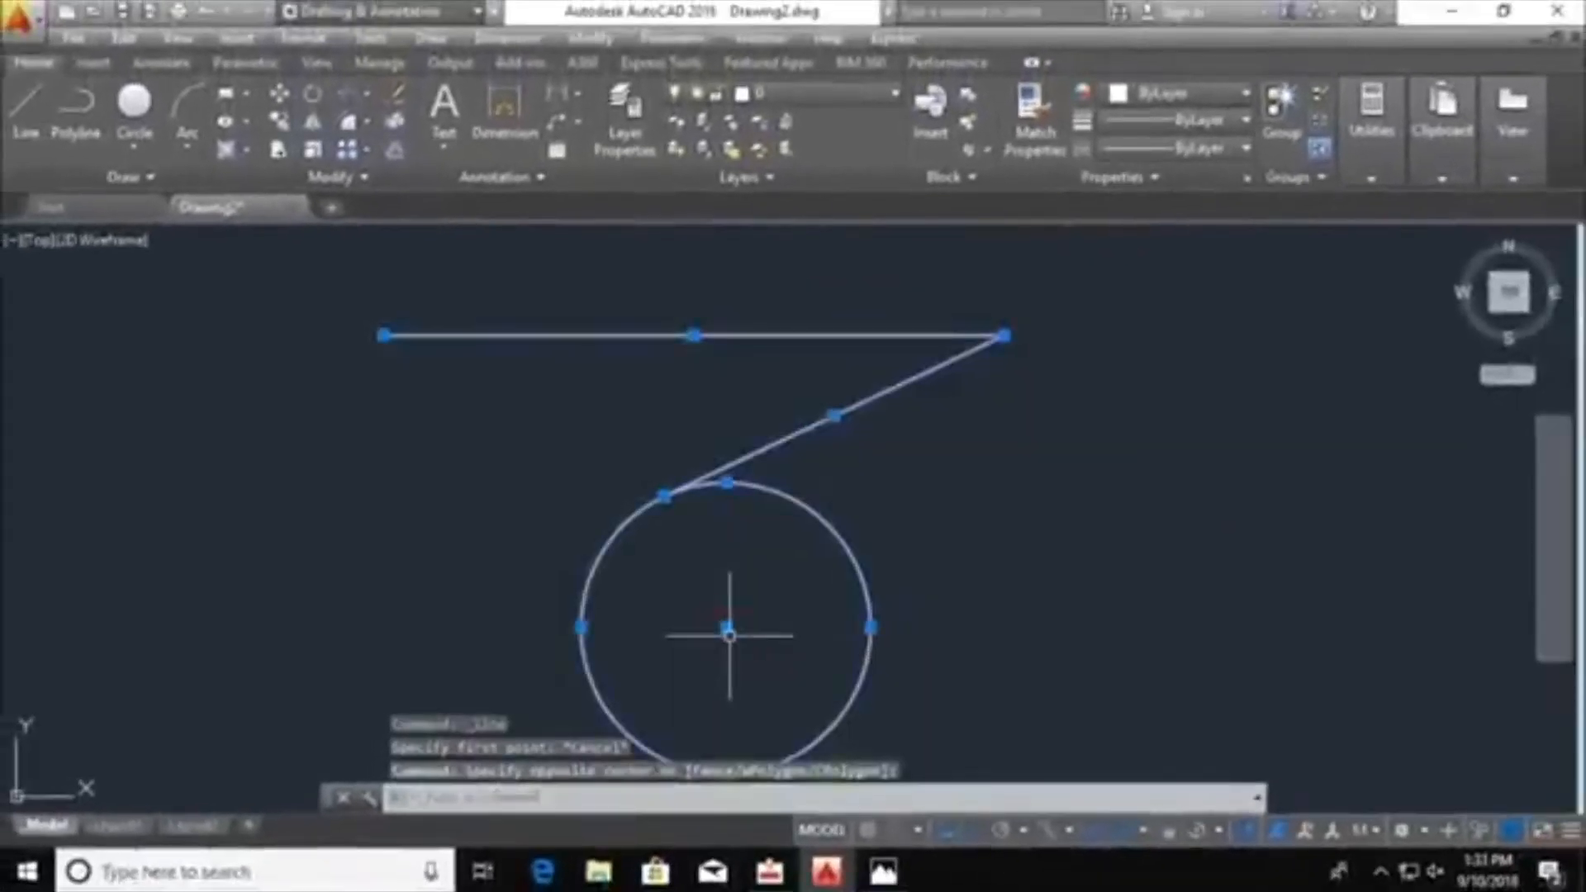
key("Delete")
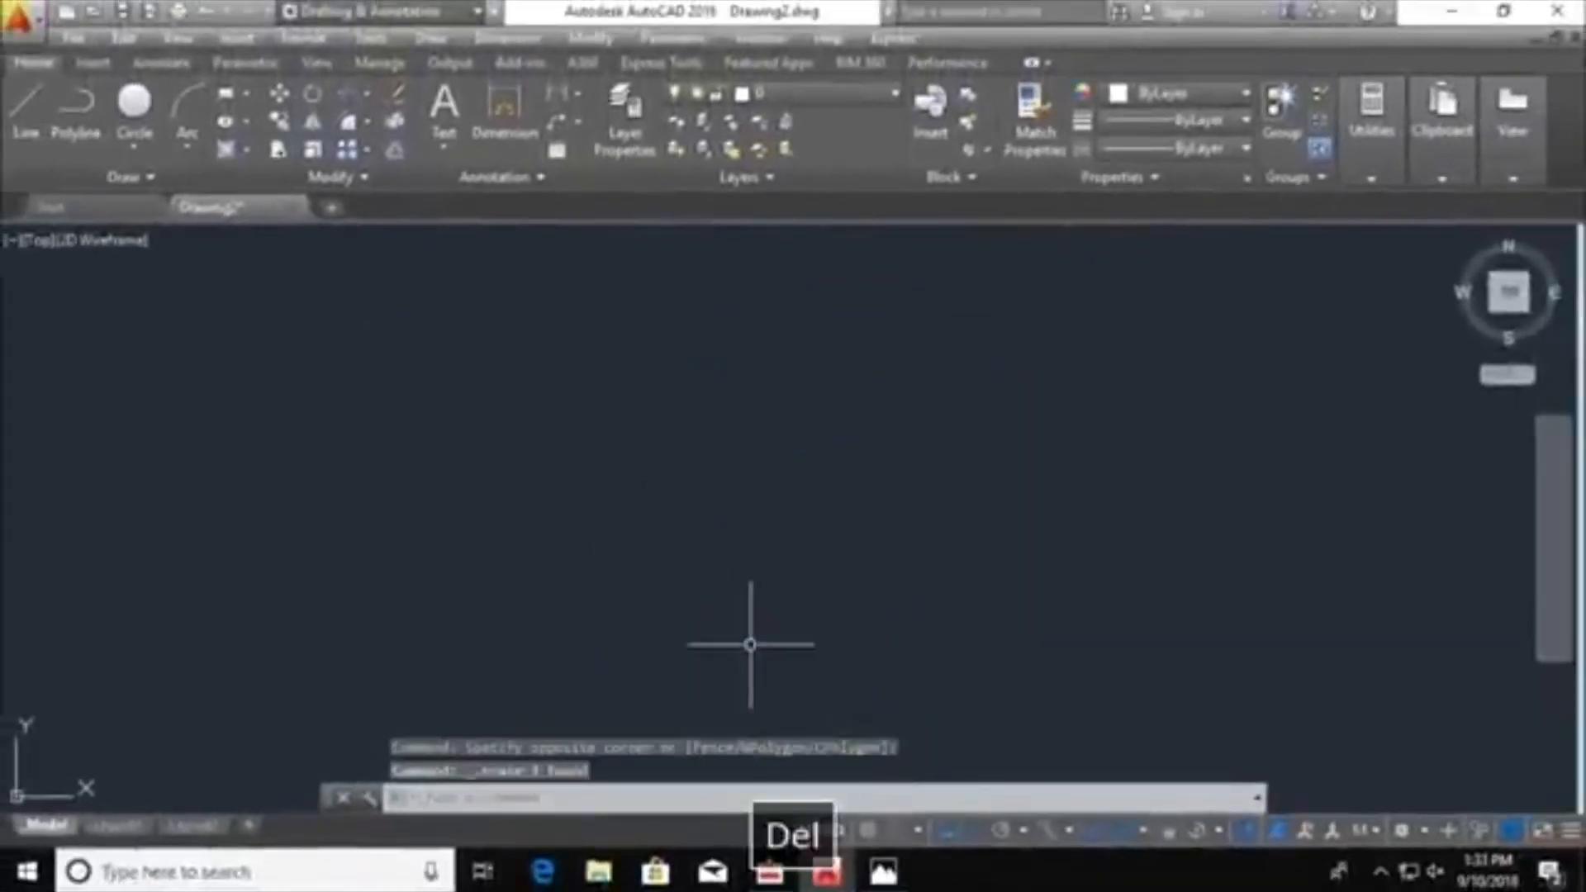
left_click(1143, 831)
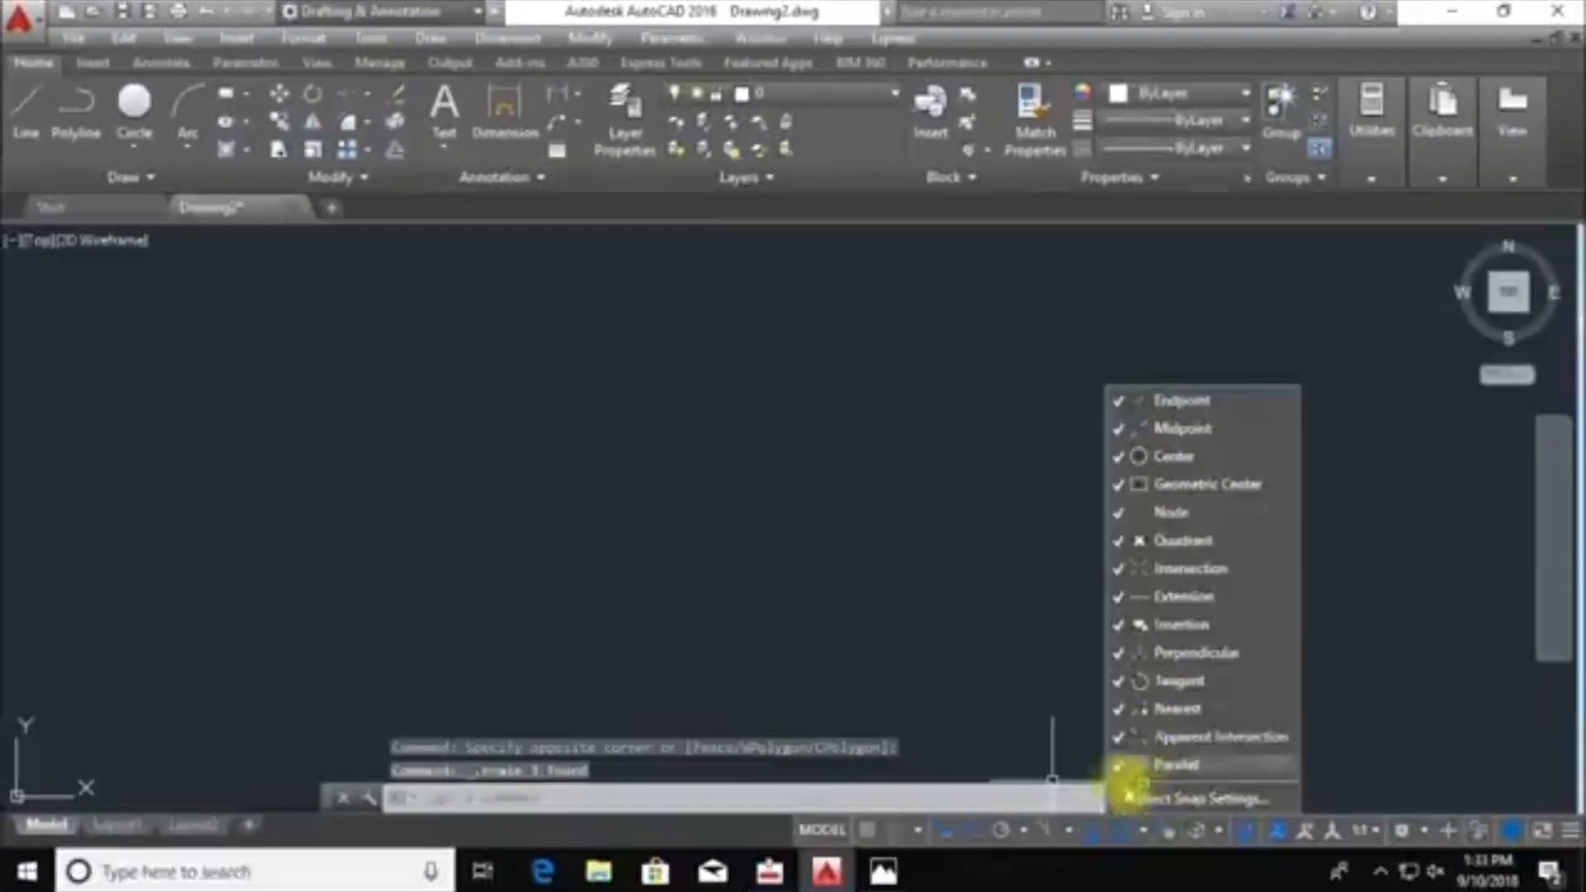
left_click(1132, 797)
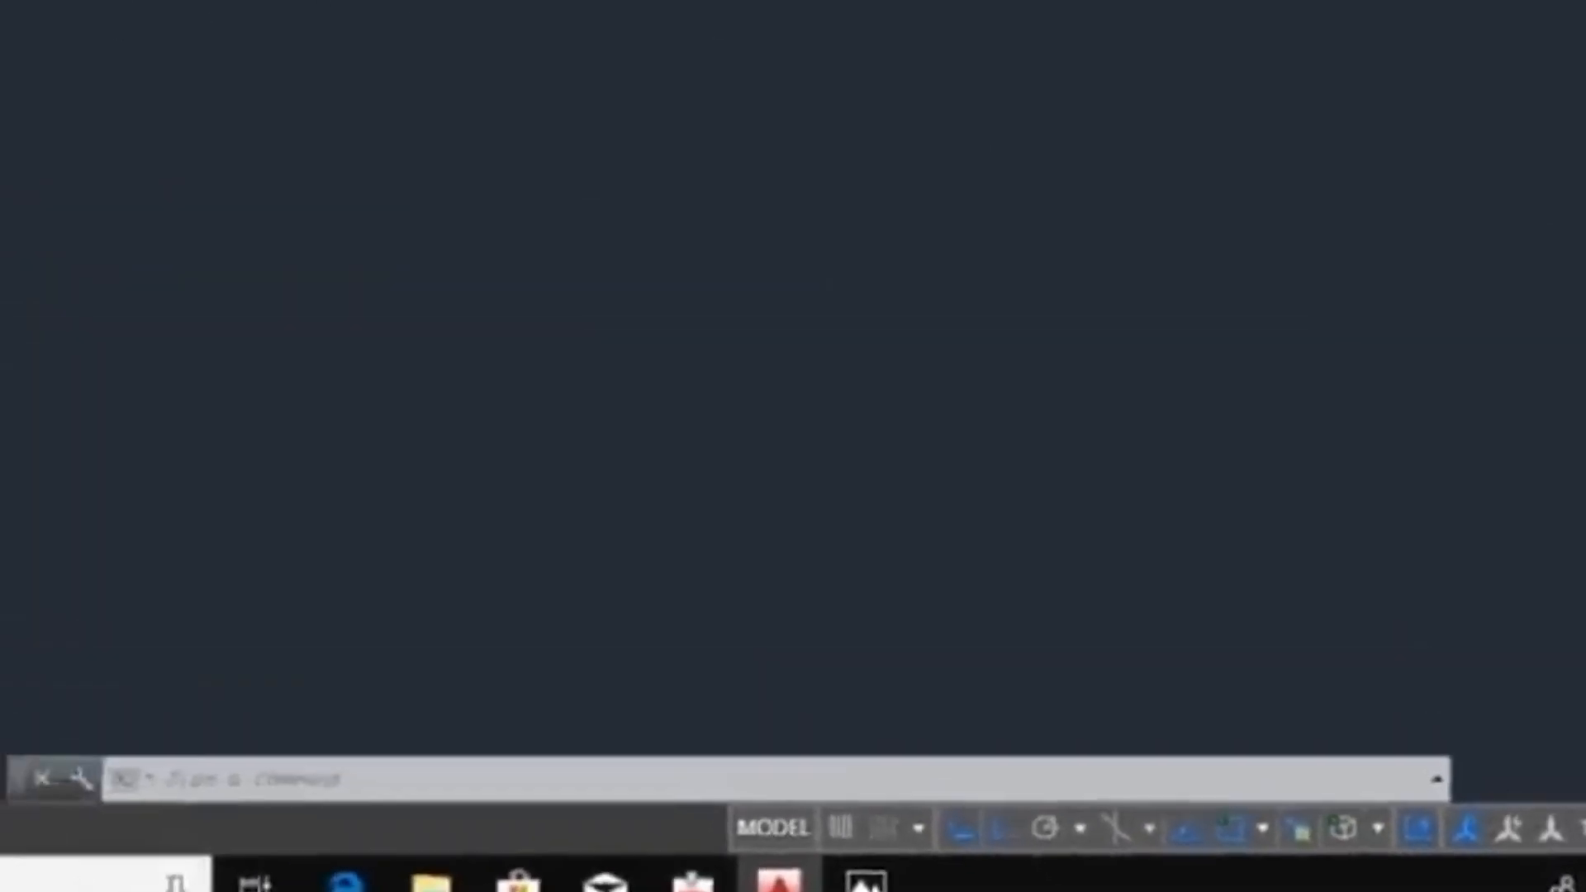
Draw a new circle near the middle of the empty drawing area.
left_click(58, 18)
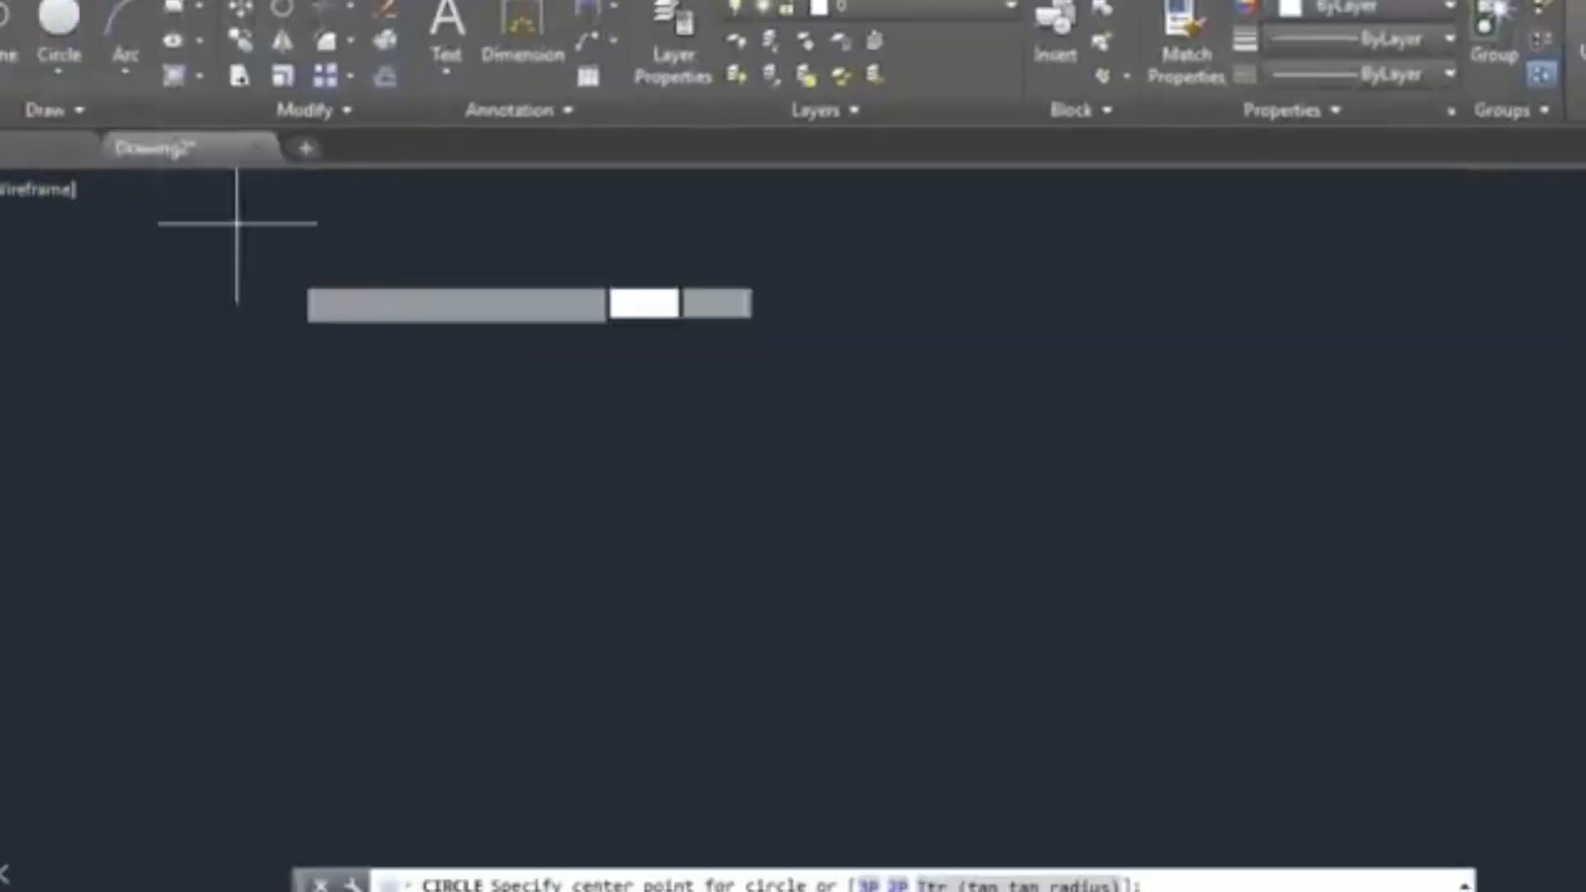
left_click(826, 434)
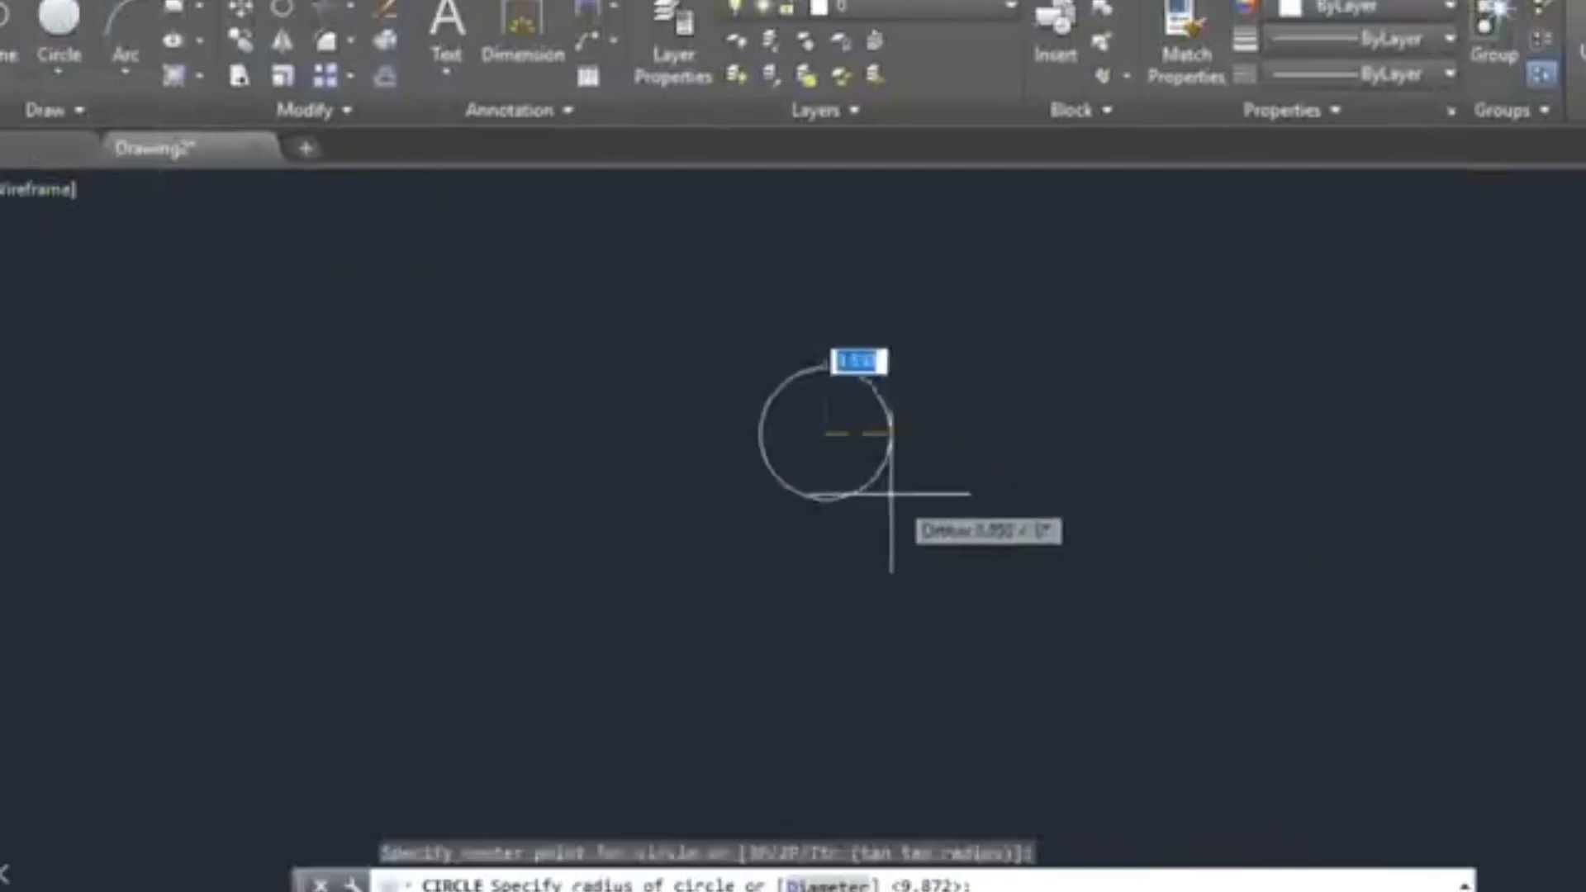
left_click(893, 524)
scroll(914, 486, "up", 2)
middle_click_drag(912, 485, 909, 574)
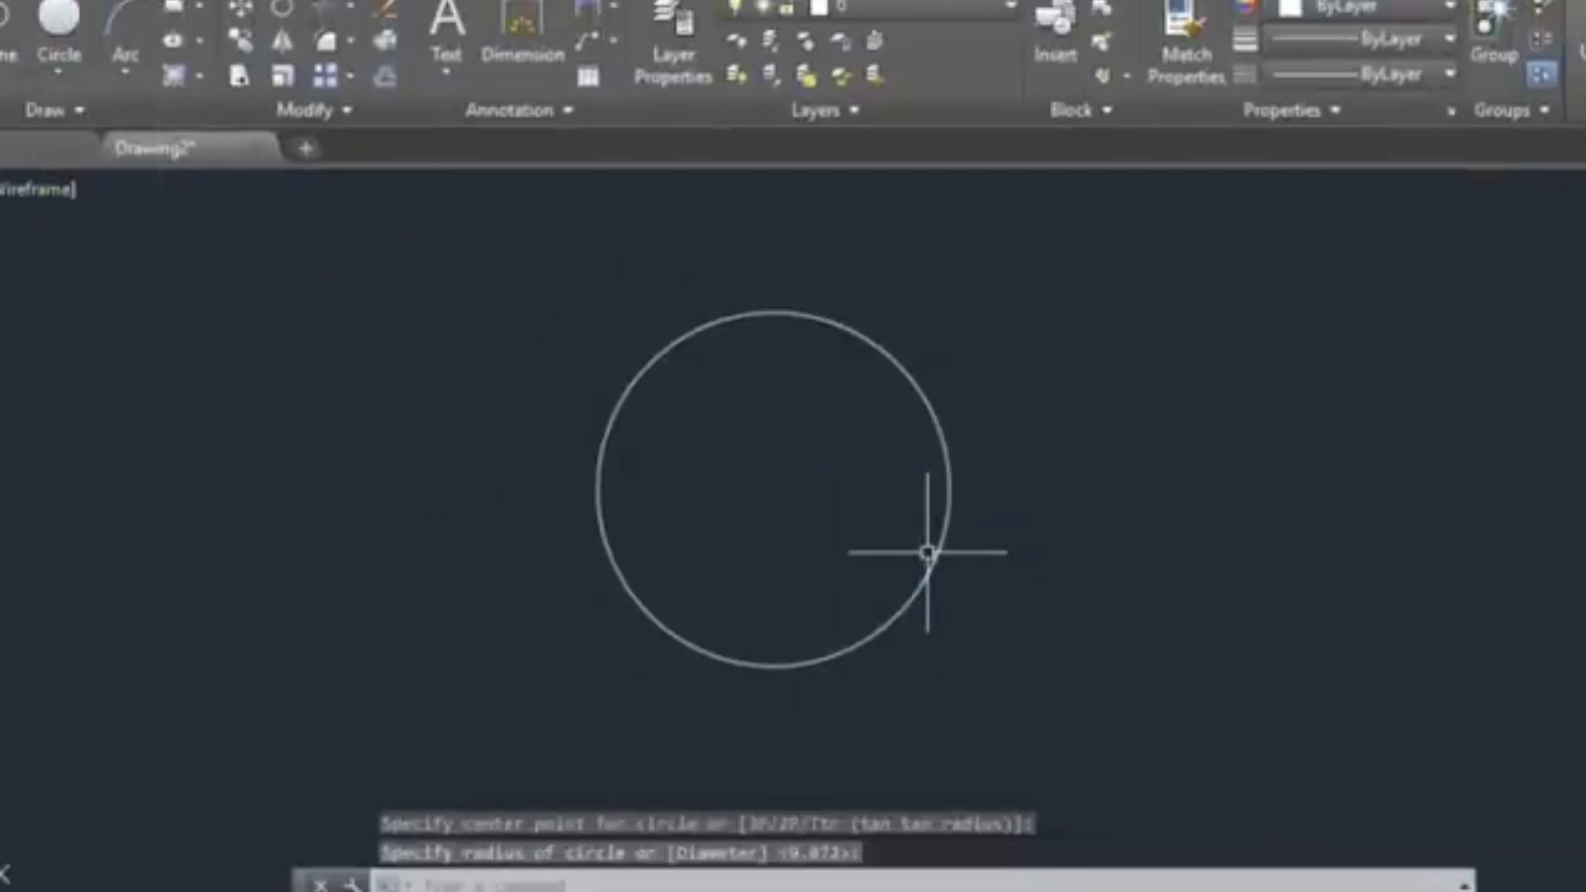
Draw a horizontal line aligned with the circle's center, extending past the circle on both sides.
left_click(0, 25)
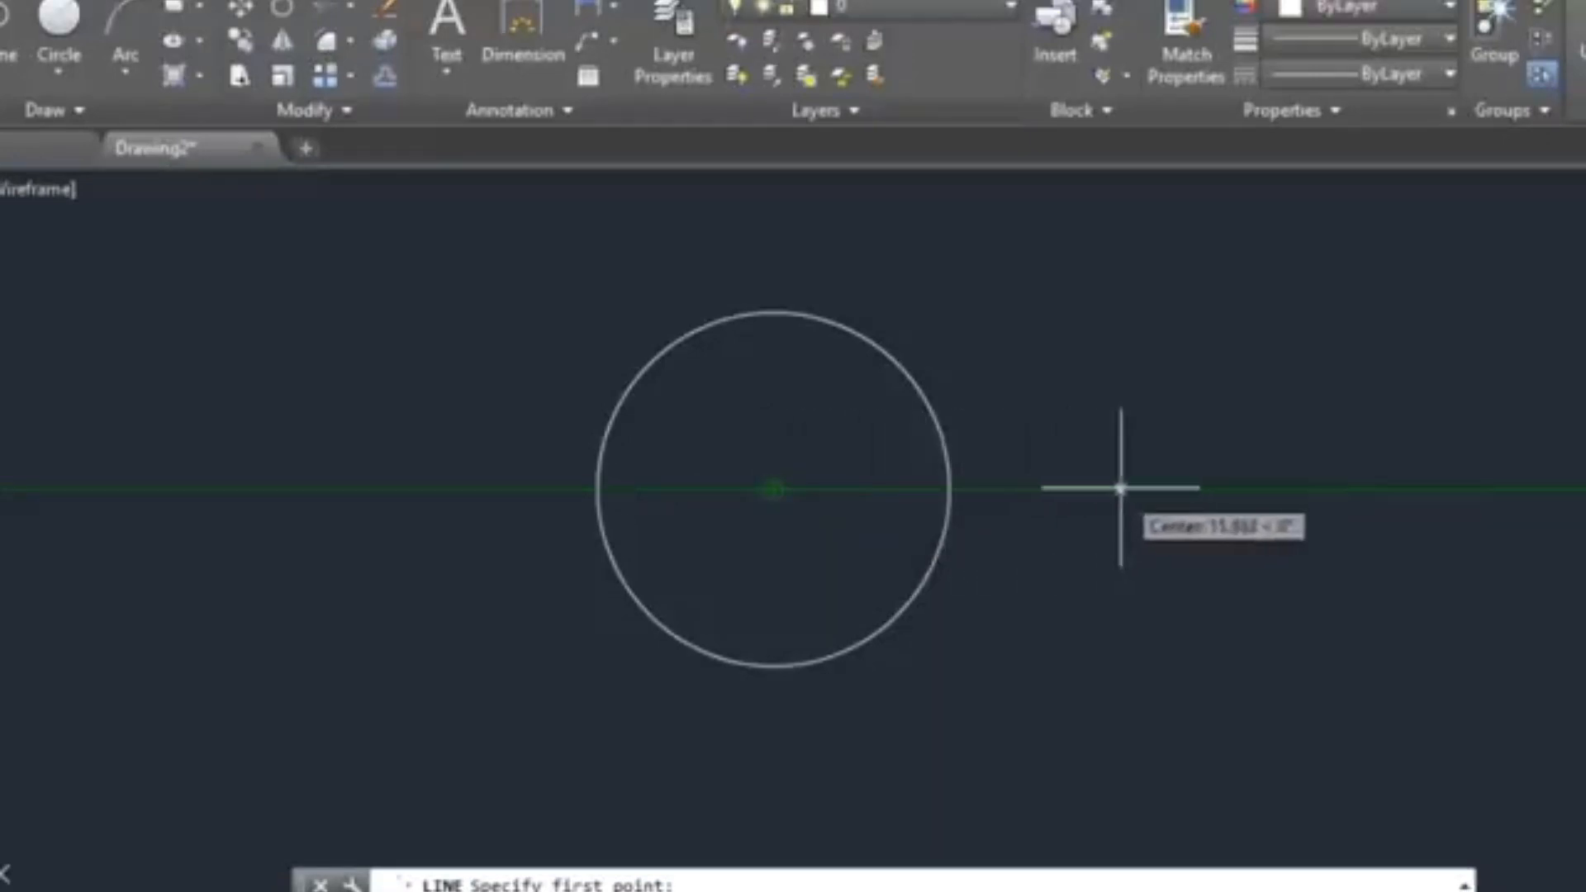
left_click(1052, 489)
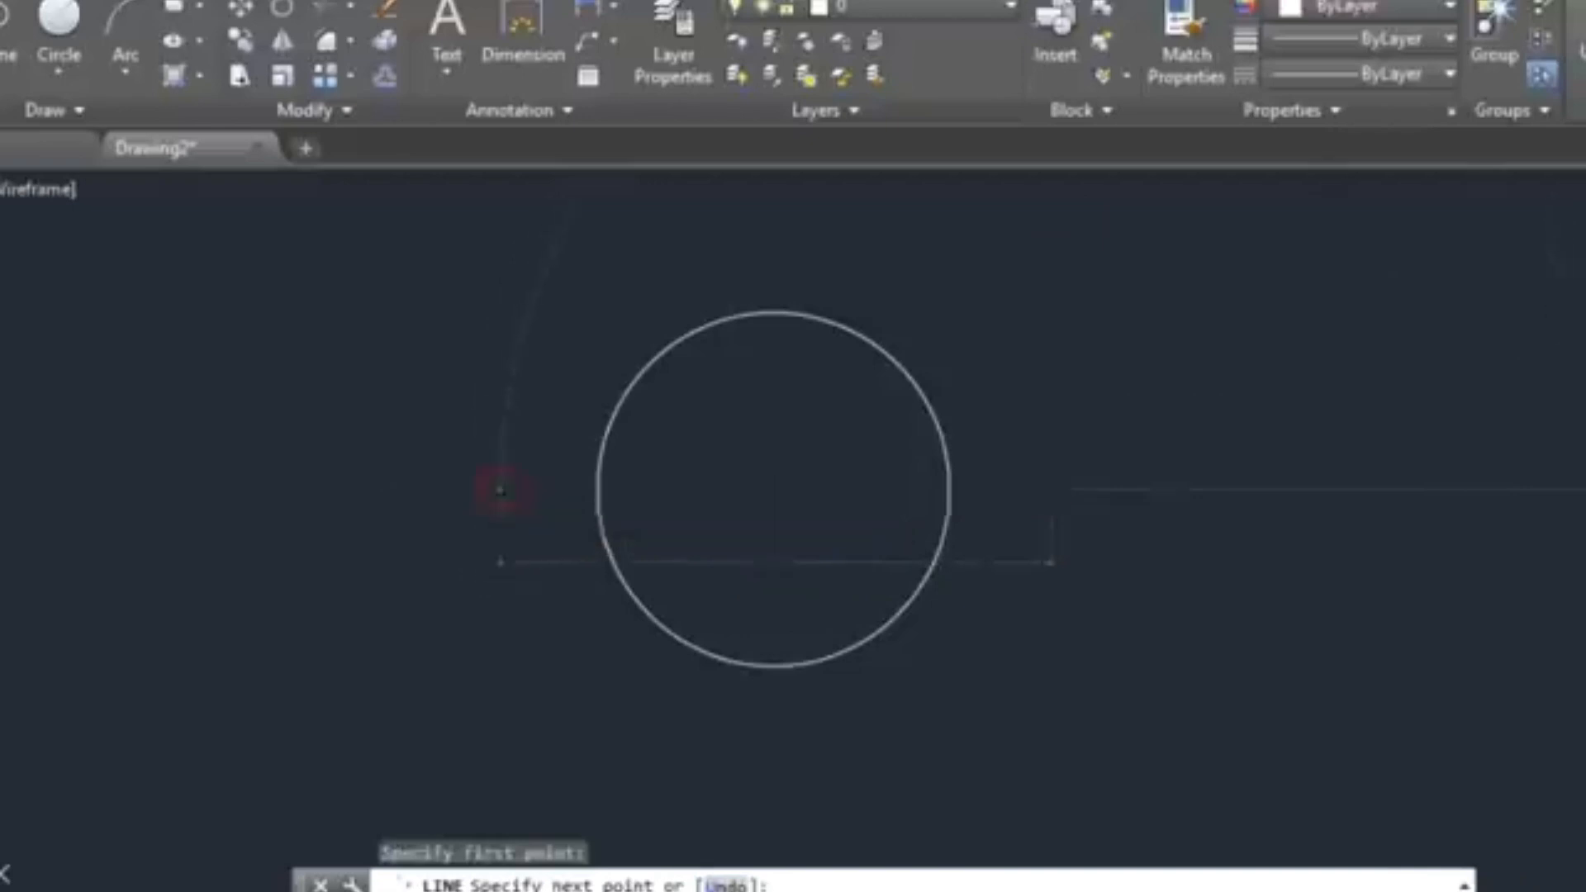
left_click(500, 489)
key("Escape")
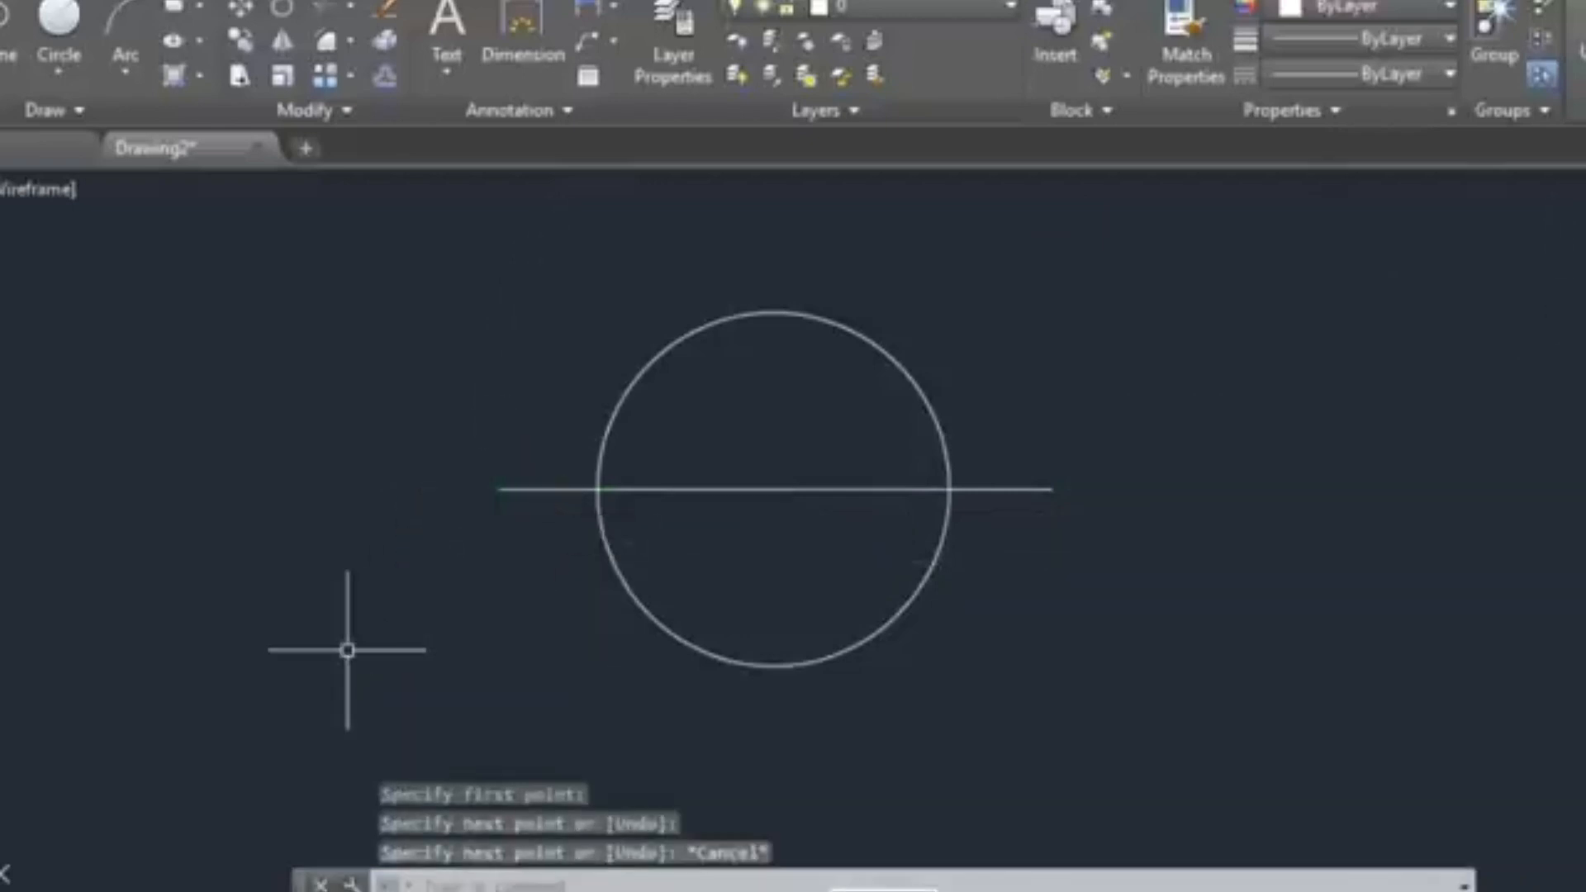
Draw a vertical line aligned with the circle's center, extending past the circle at both ends.
key("space")
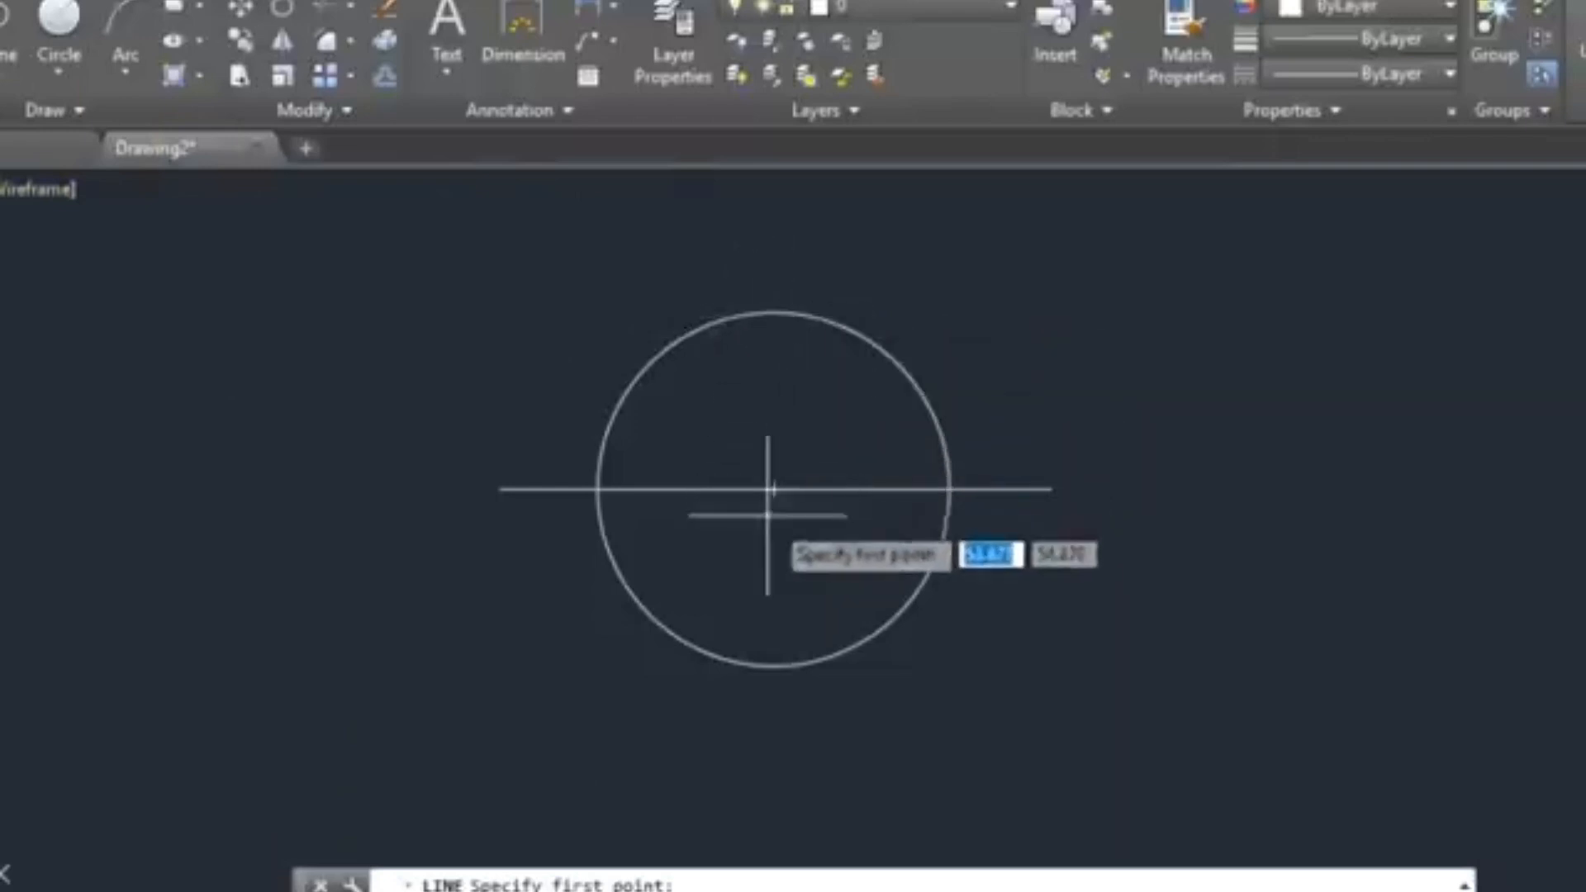
left_click(774, 260)
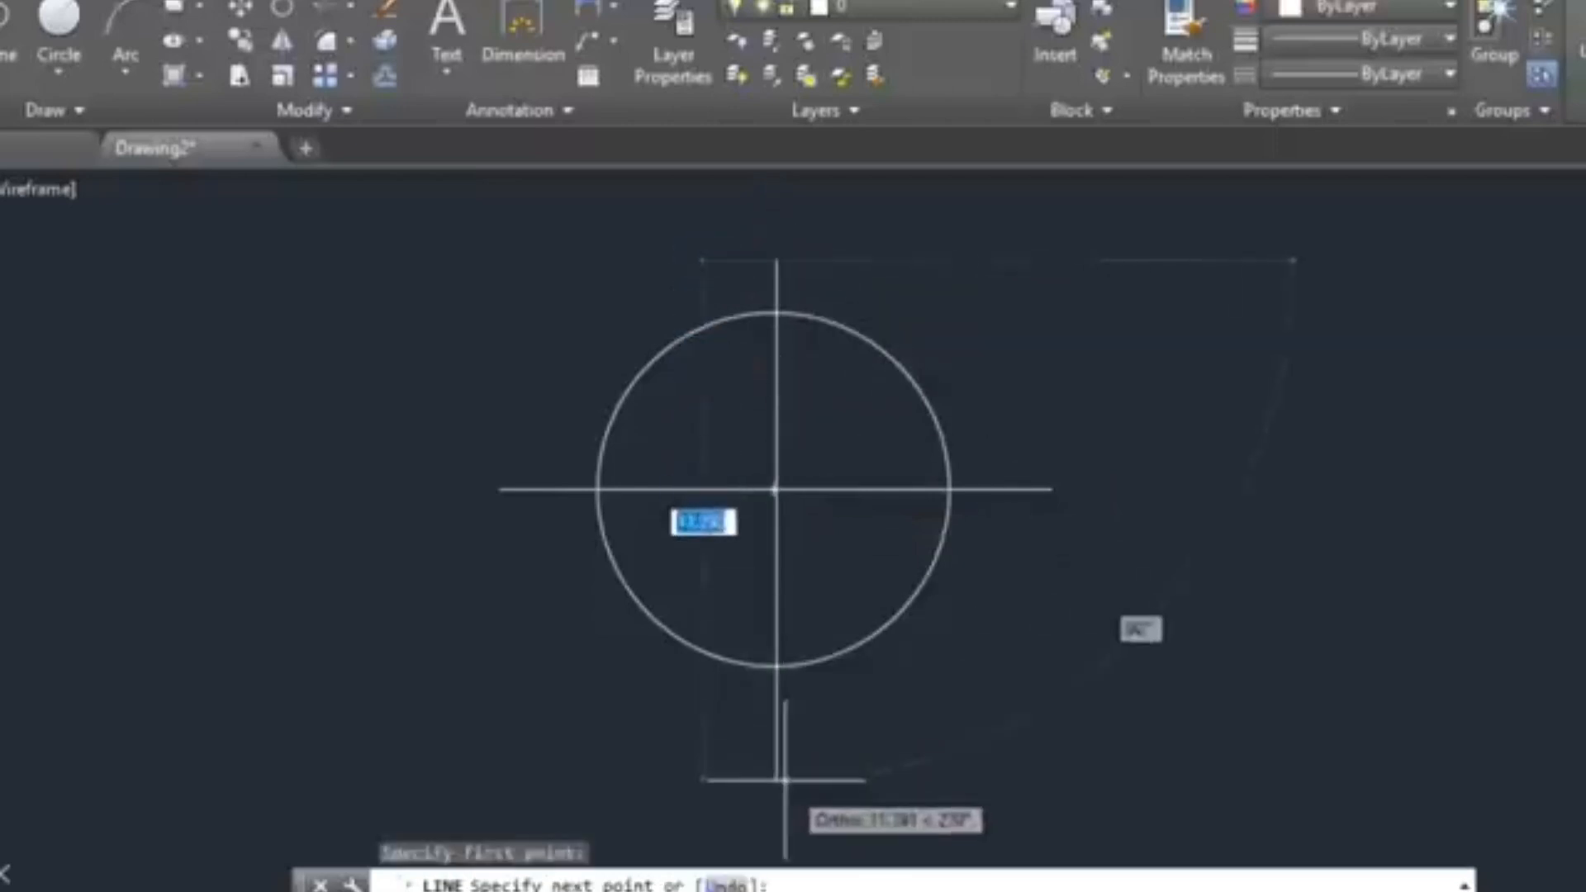
left_click(776, 747)
key("Escape")
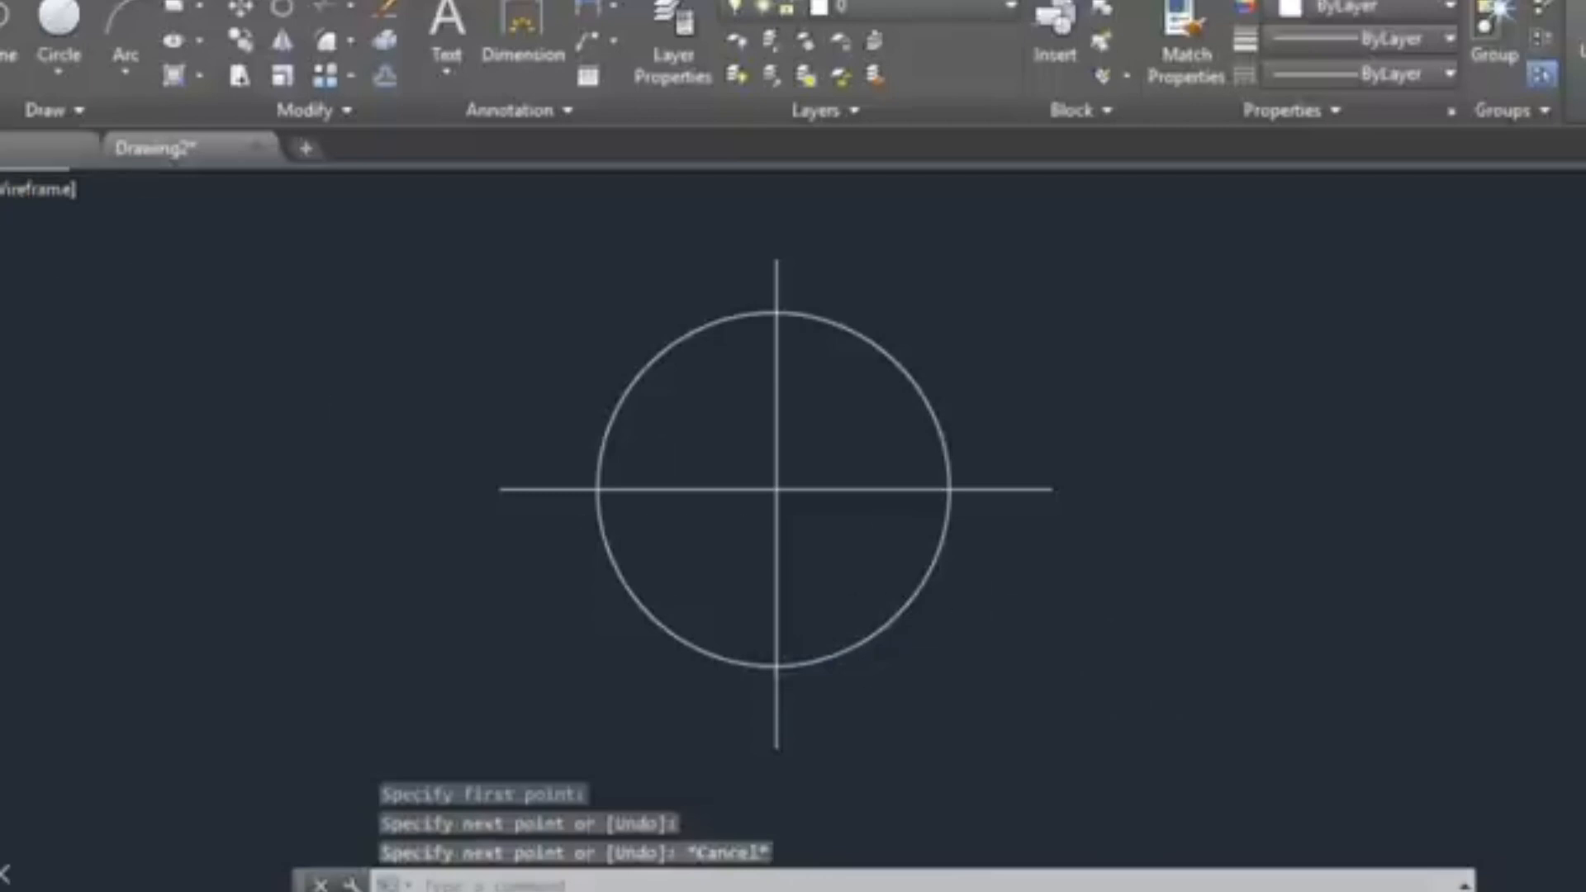
key("Return")
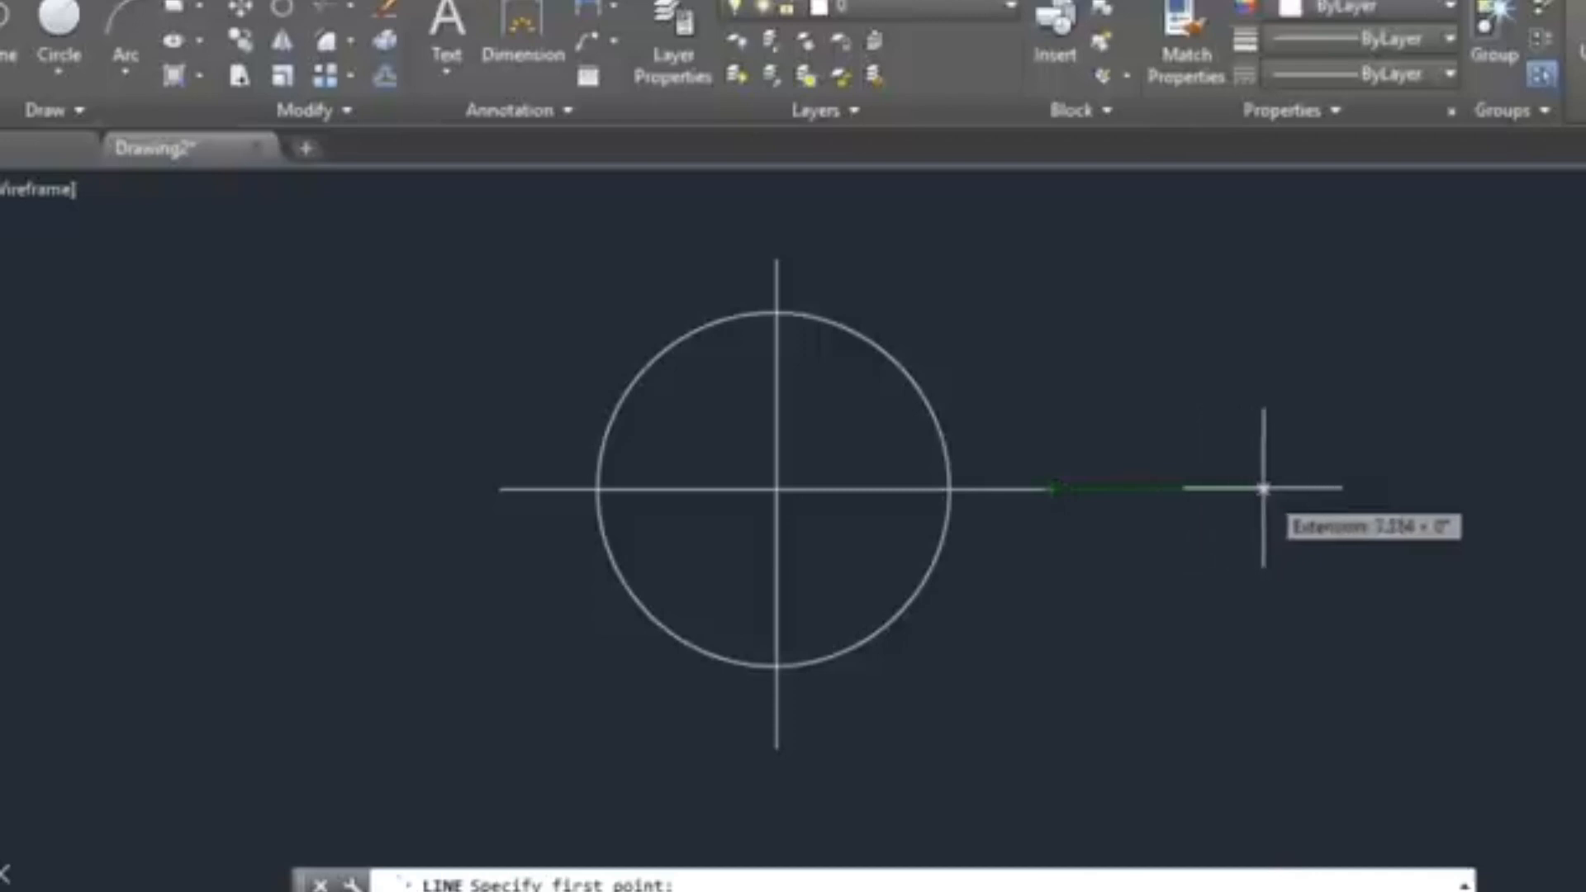
scroll(1033, 543, "up", 2)
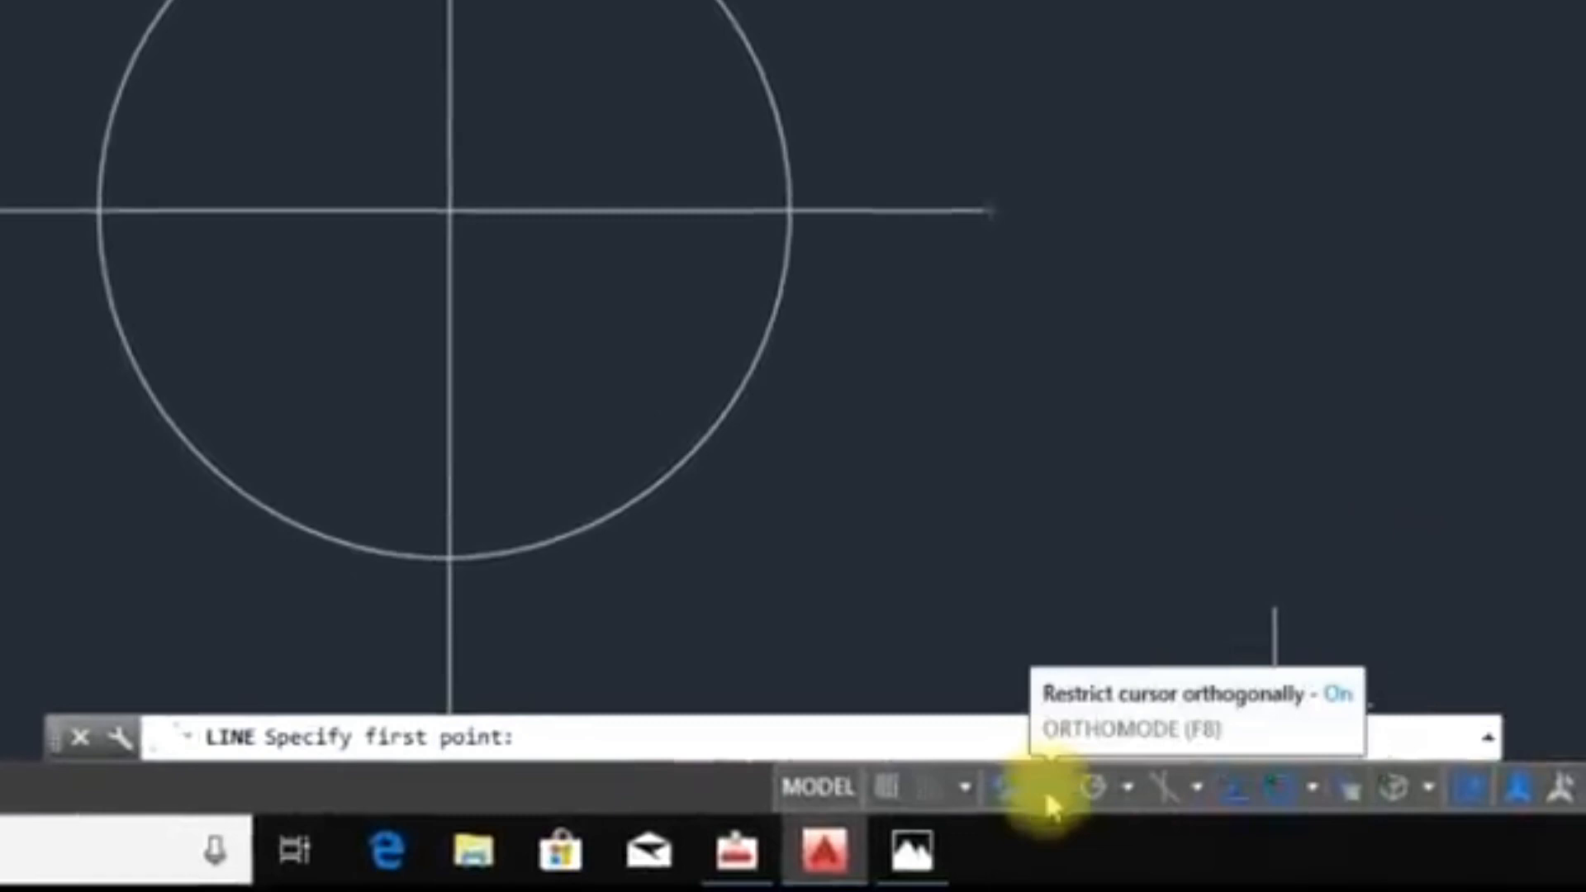
left_click(975, 419)
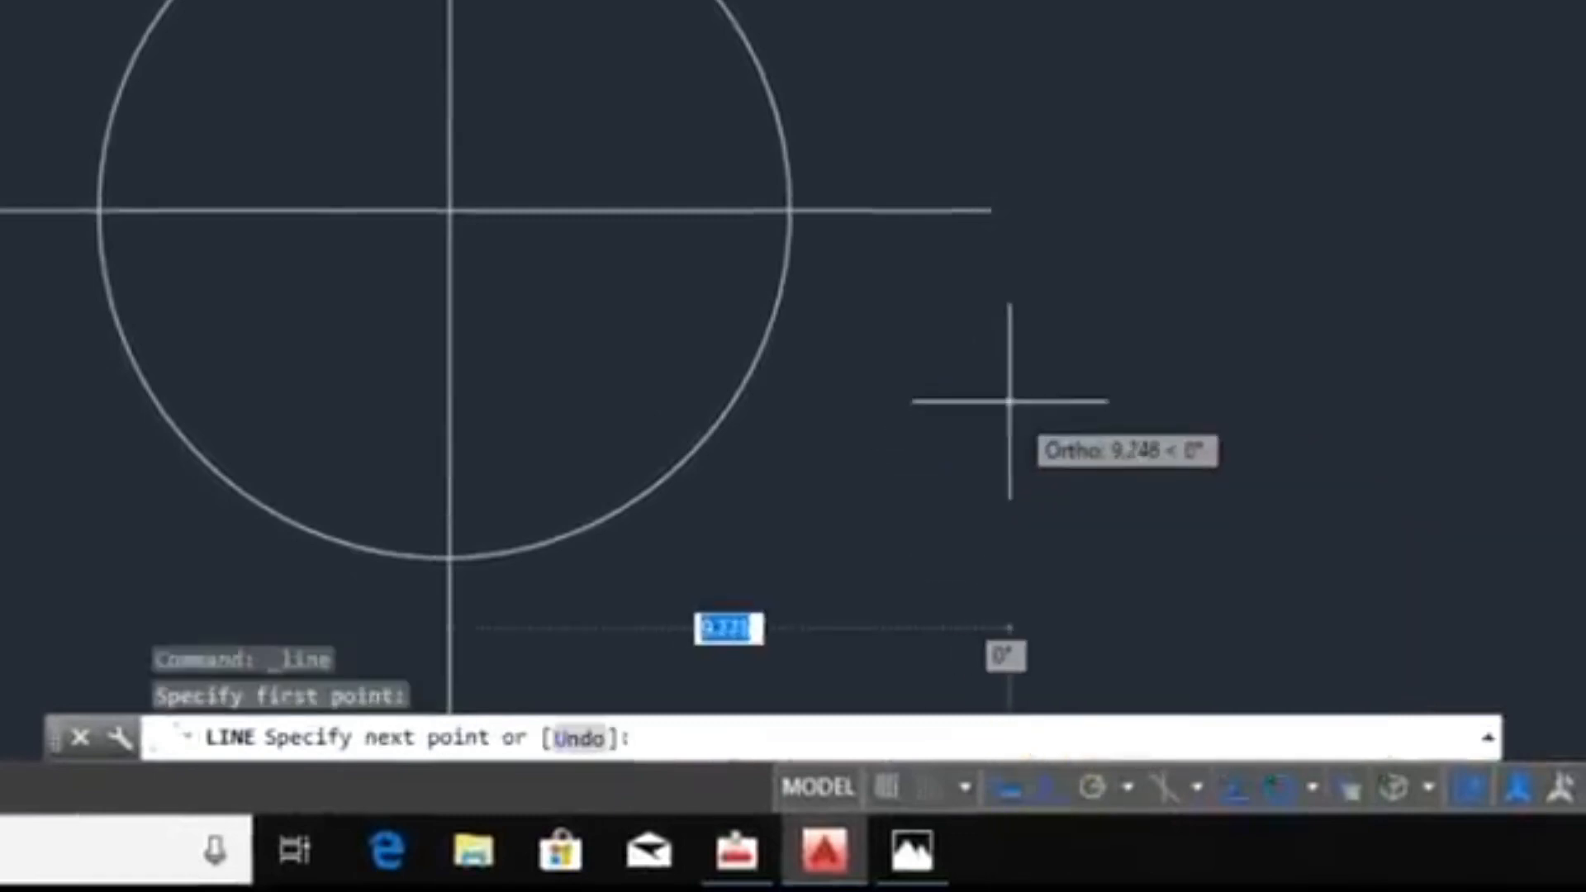
key("Escape")
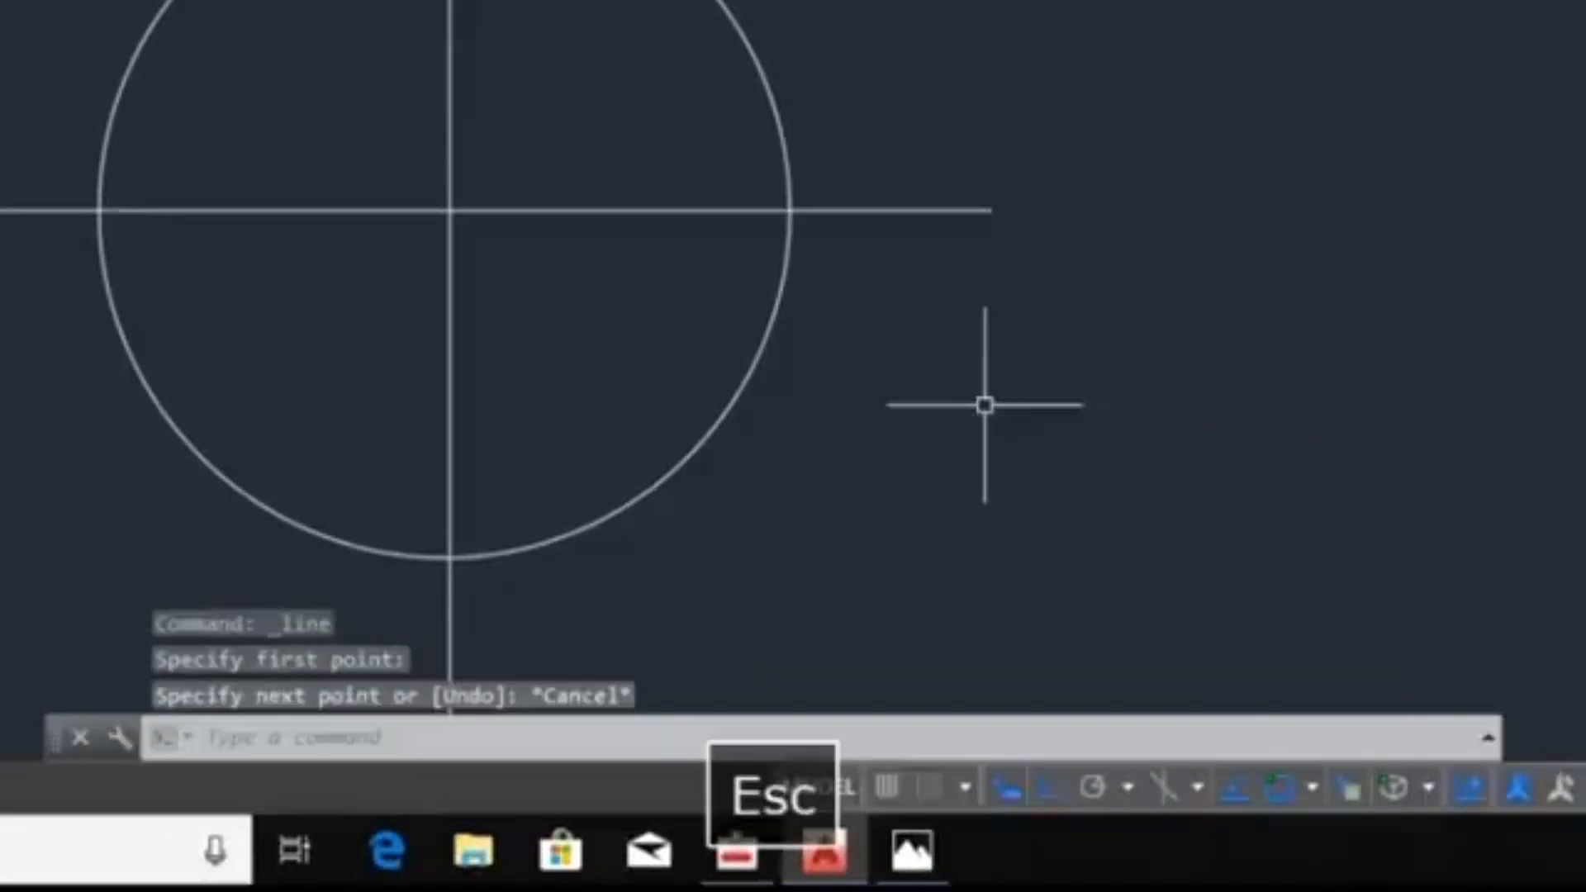
Draw a continuous chain of overlapping horizontal and vertical line segments to the right of the circle with ortho mode on.
scroll(985, 405, "down", 5)
scroll(810, 411, "up", 5)
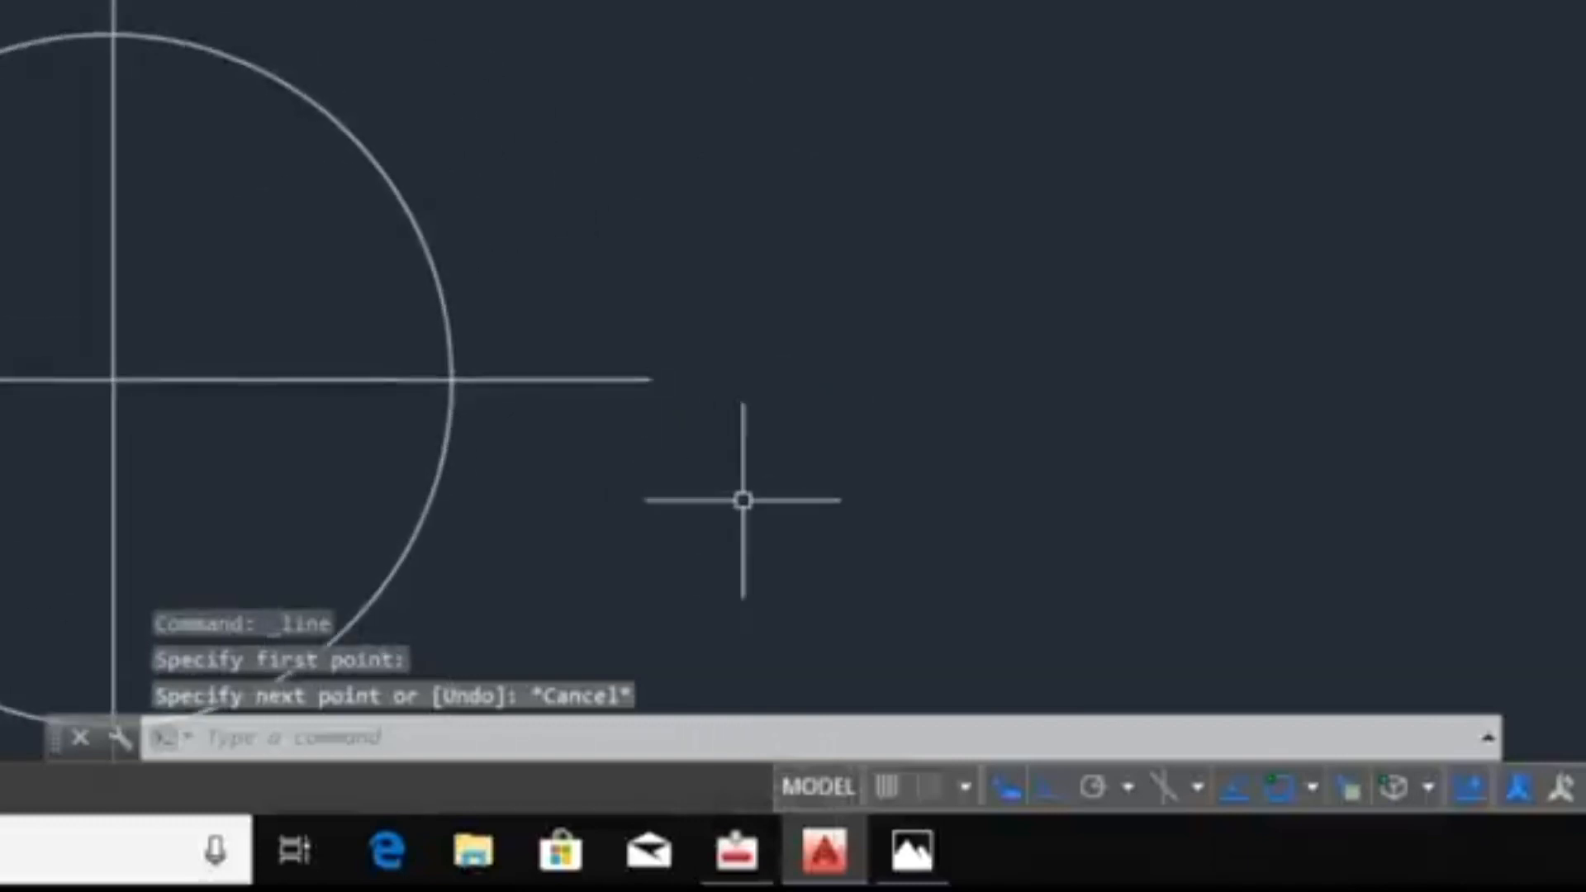
key("l")
key("Return")
left_click(889, 116)
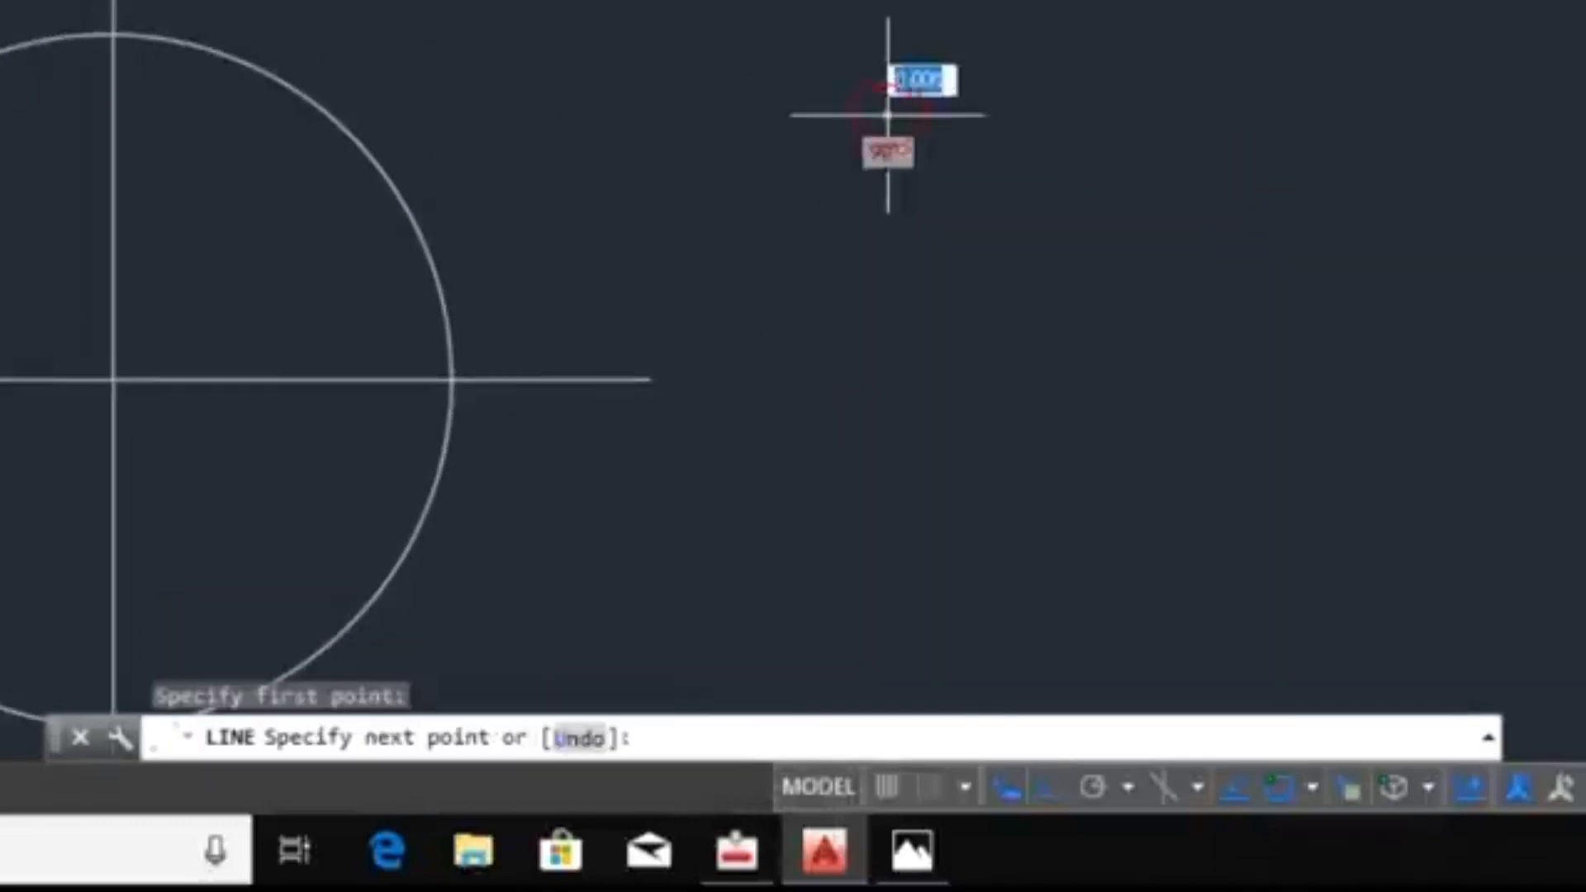
left_click(903, 471)
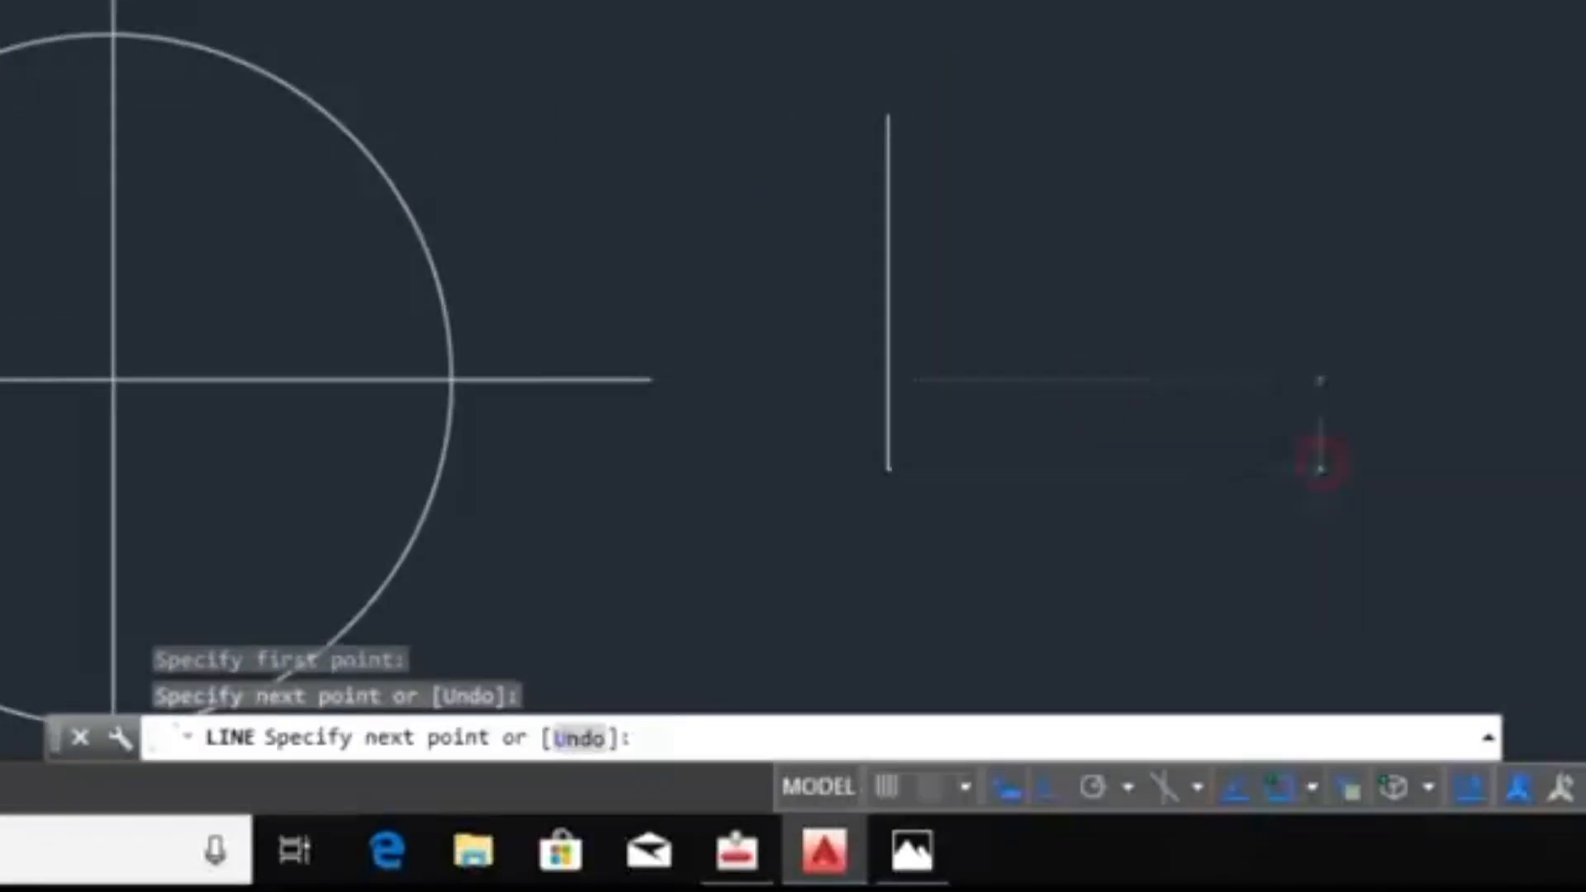
left_click(1322, 471)
left_click(1285, 25)
left_click(744, 33)
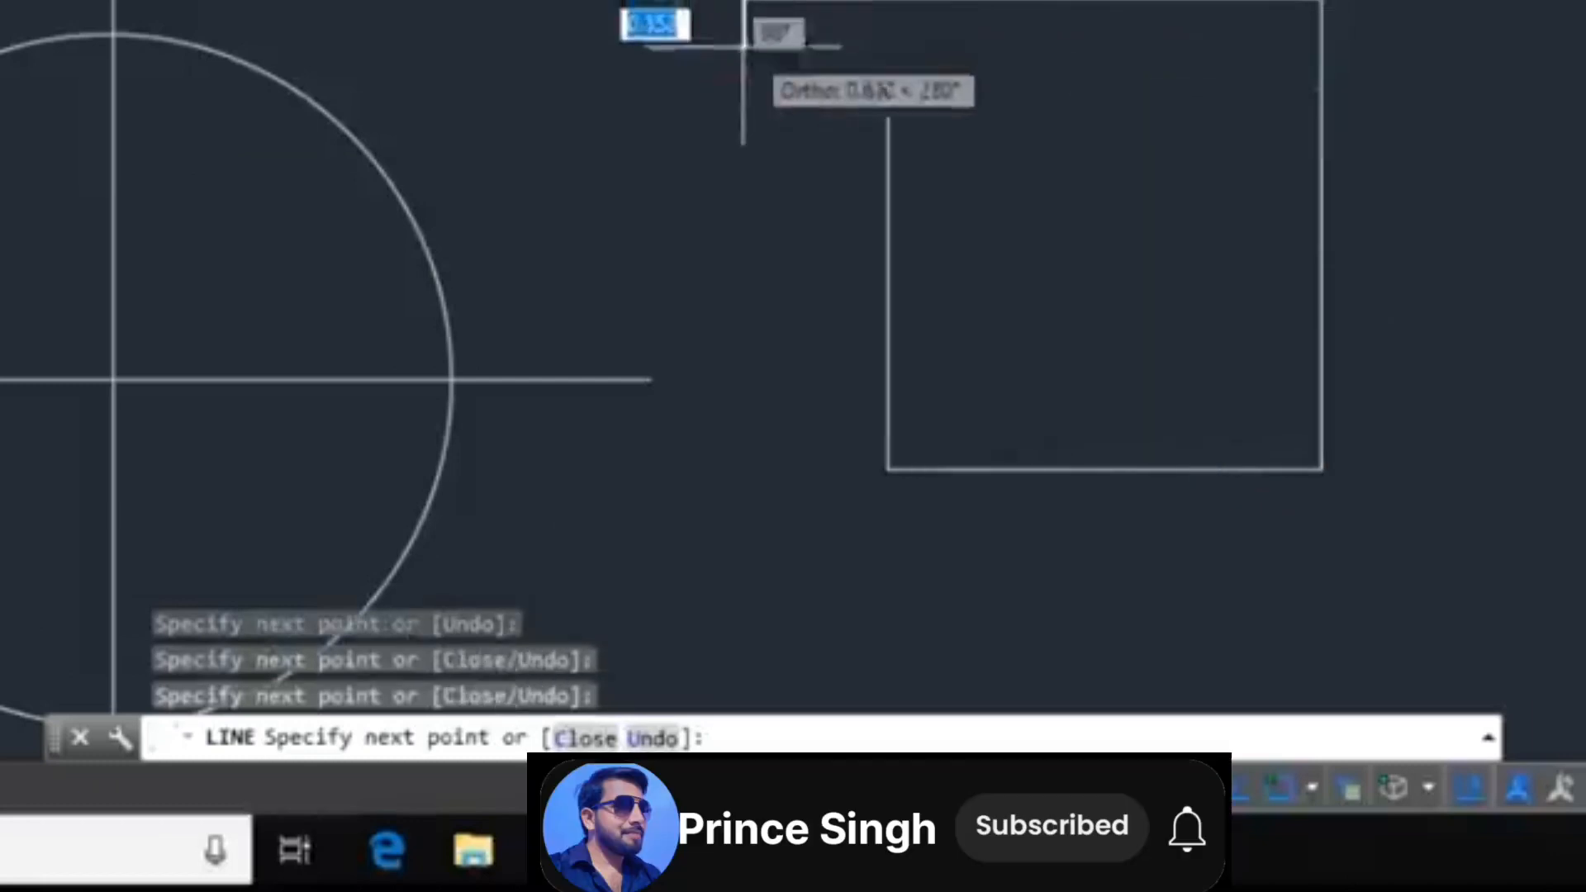
left_click(736, 335)
left_click(1553, 322)
left_click(1554, 90)
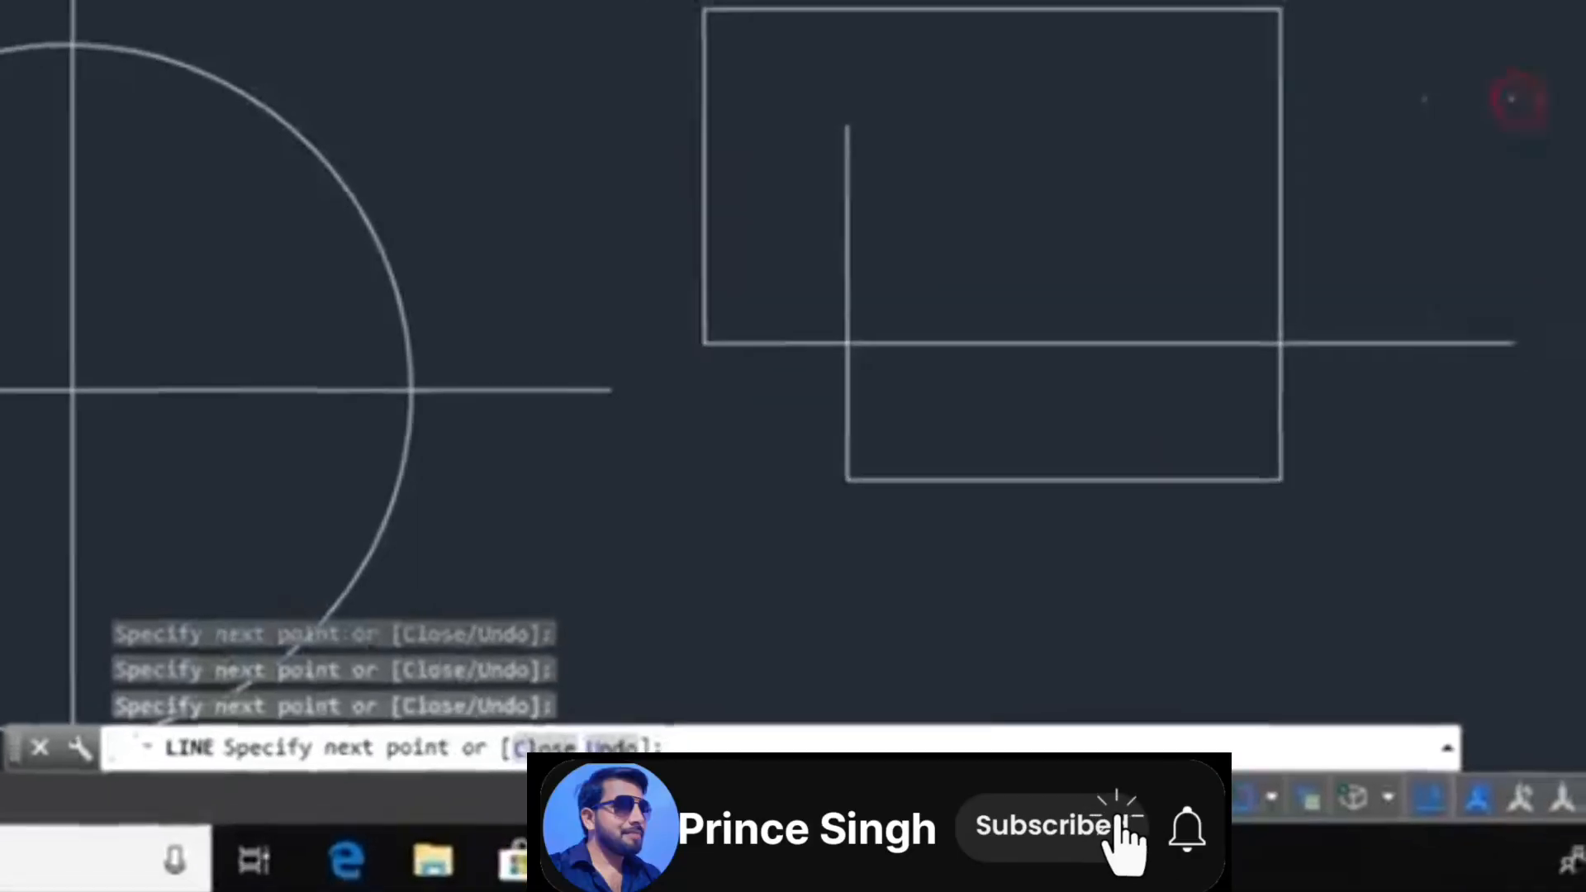
left_click(1518, 132)
left_click(1386, 649)
left_click(390, 649)
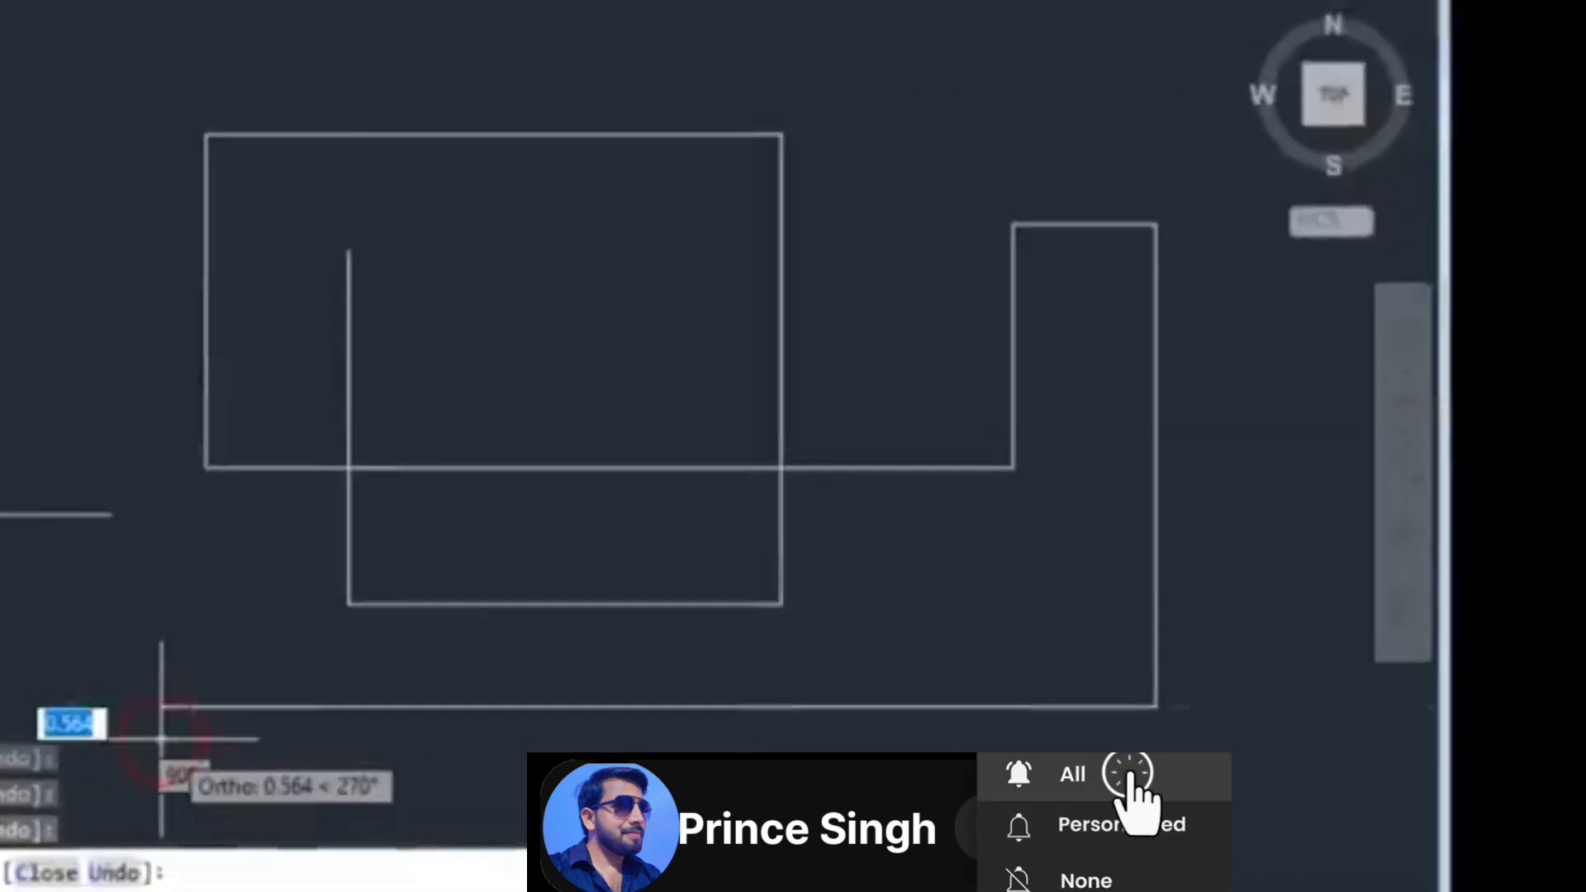
key("Escape")
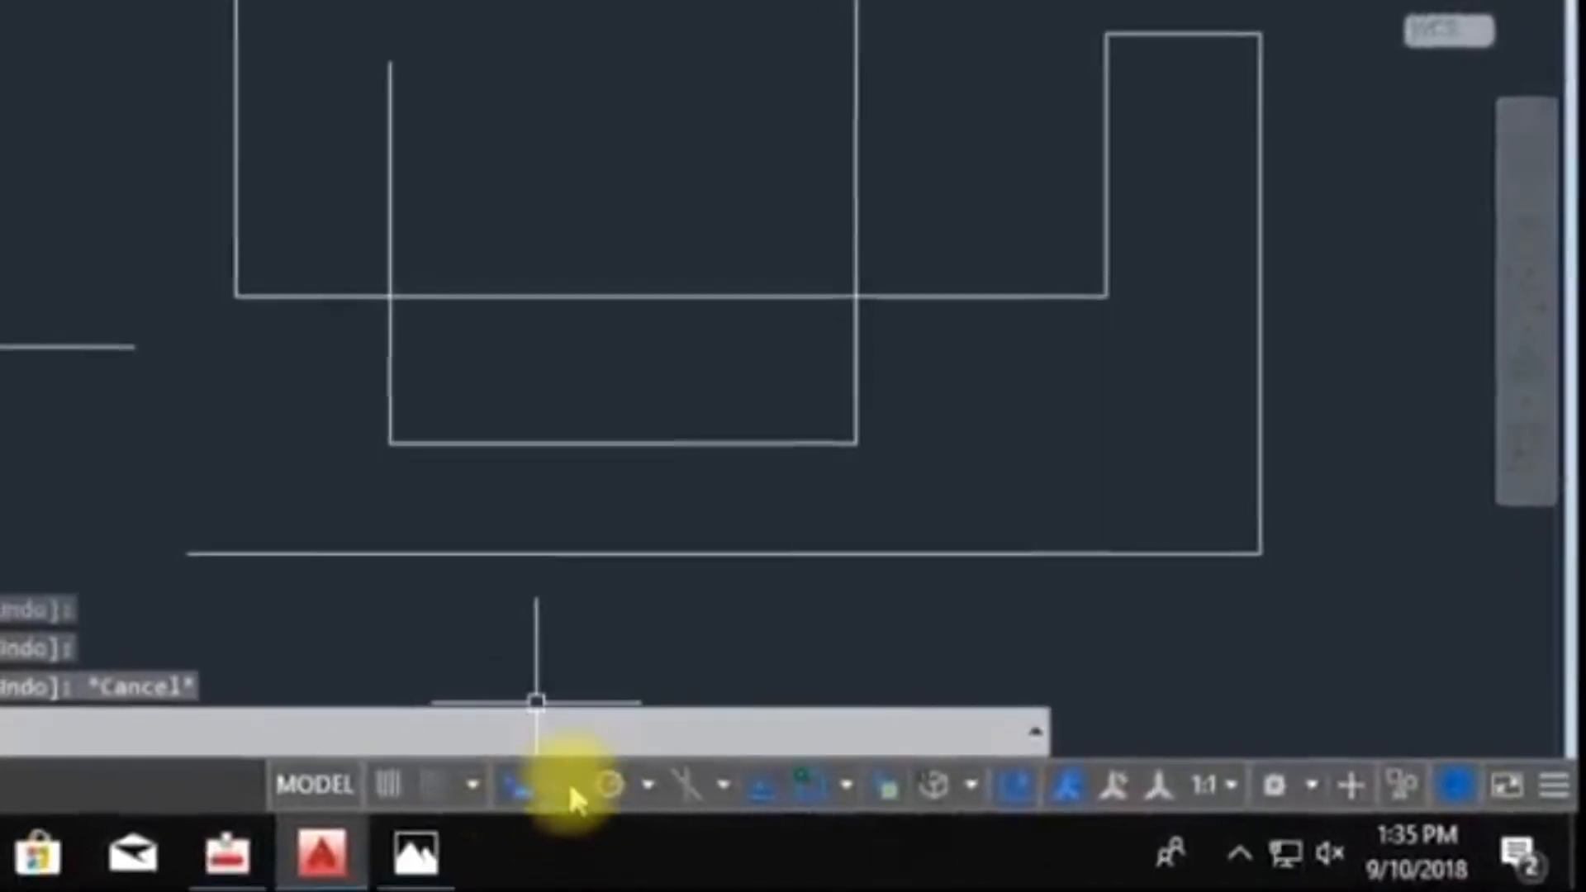
Try an angled line in the empty area beside the chain, turn ortho mode on to restrict it, and cancel the line.
scroll(632, 520, "down", 2)
mouse_move(634, 500)
middle_mouse_down()
mouse_move(350, 564)
mouse_move(0, 468)
middle_mouse_up()
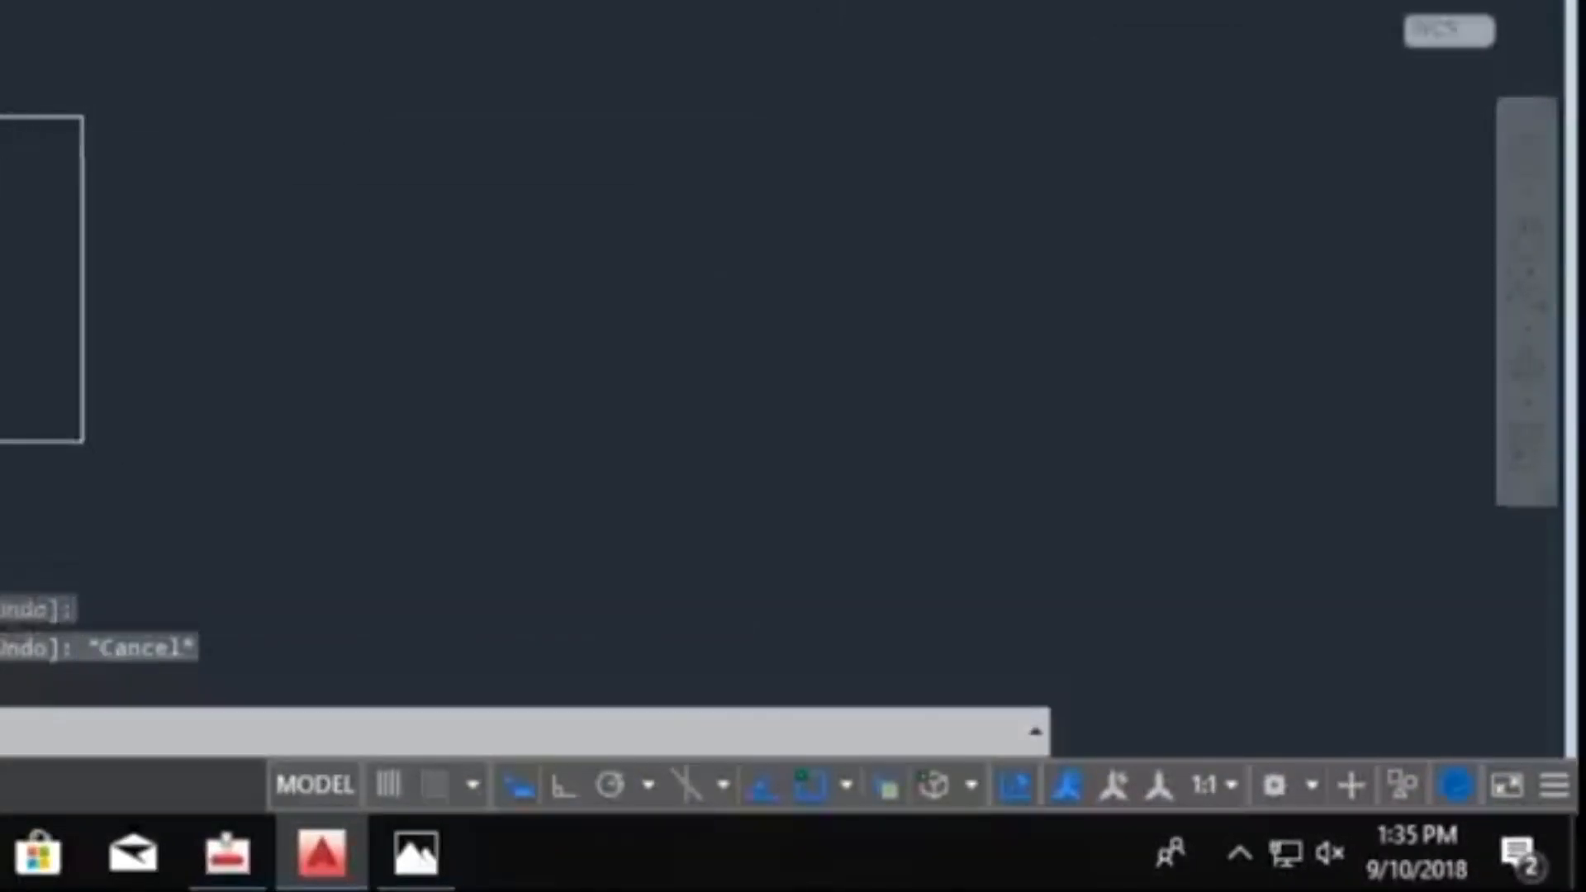
type("l")
key("Return")
left_click(273, 386)
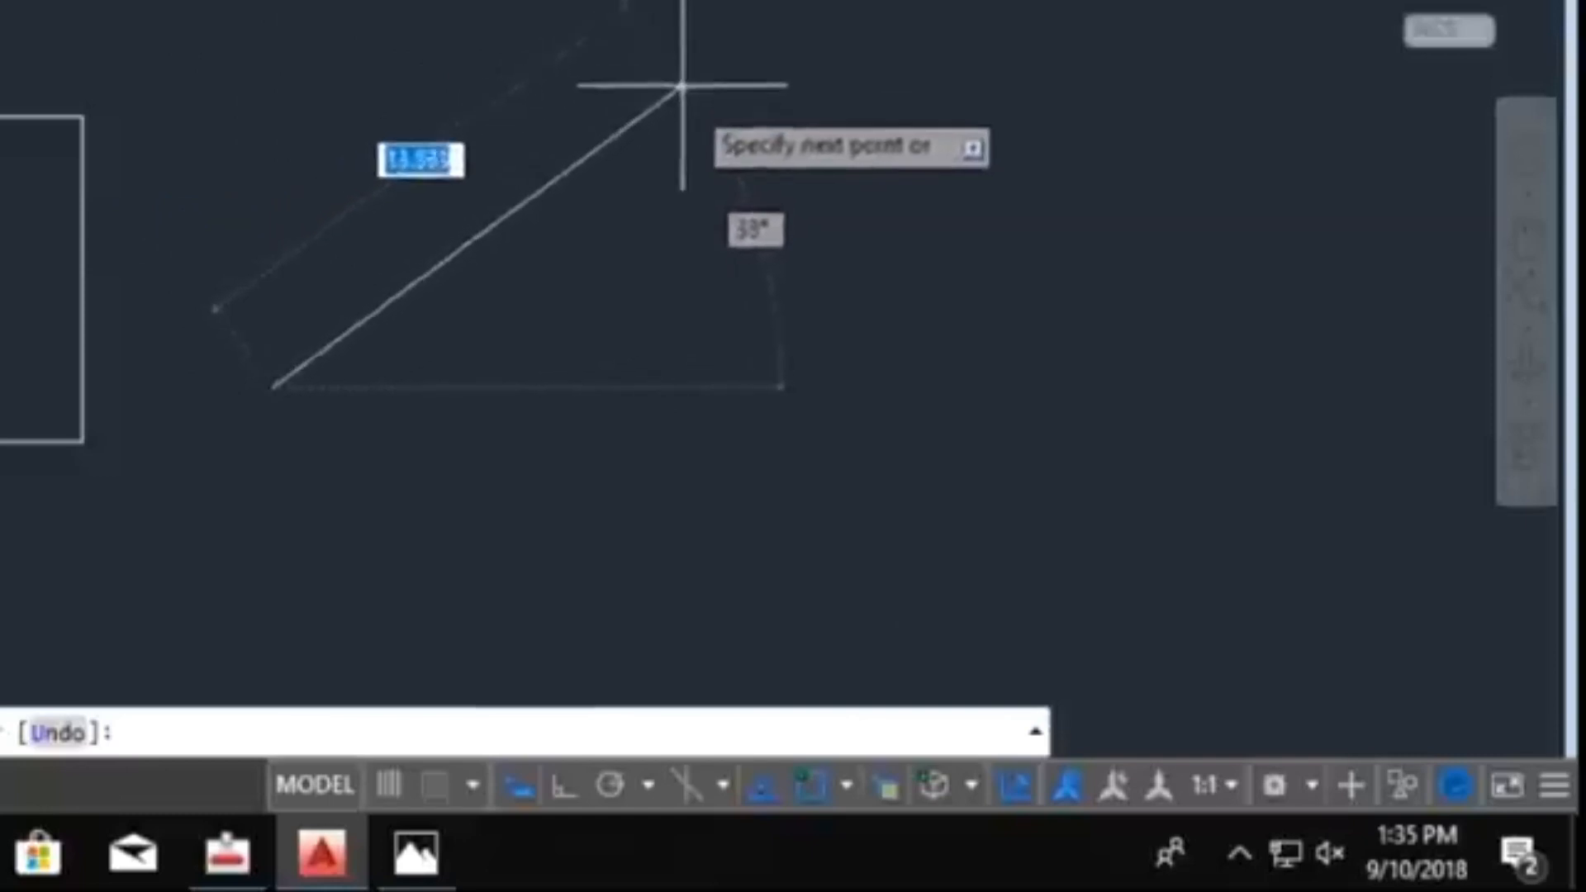
left_click(559, 795)
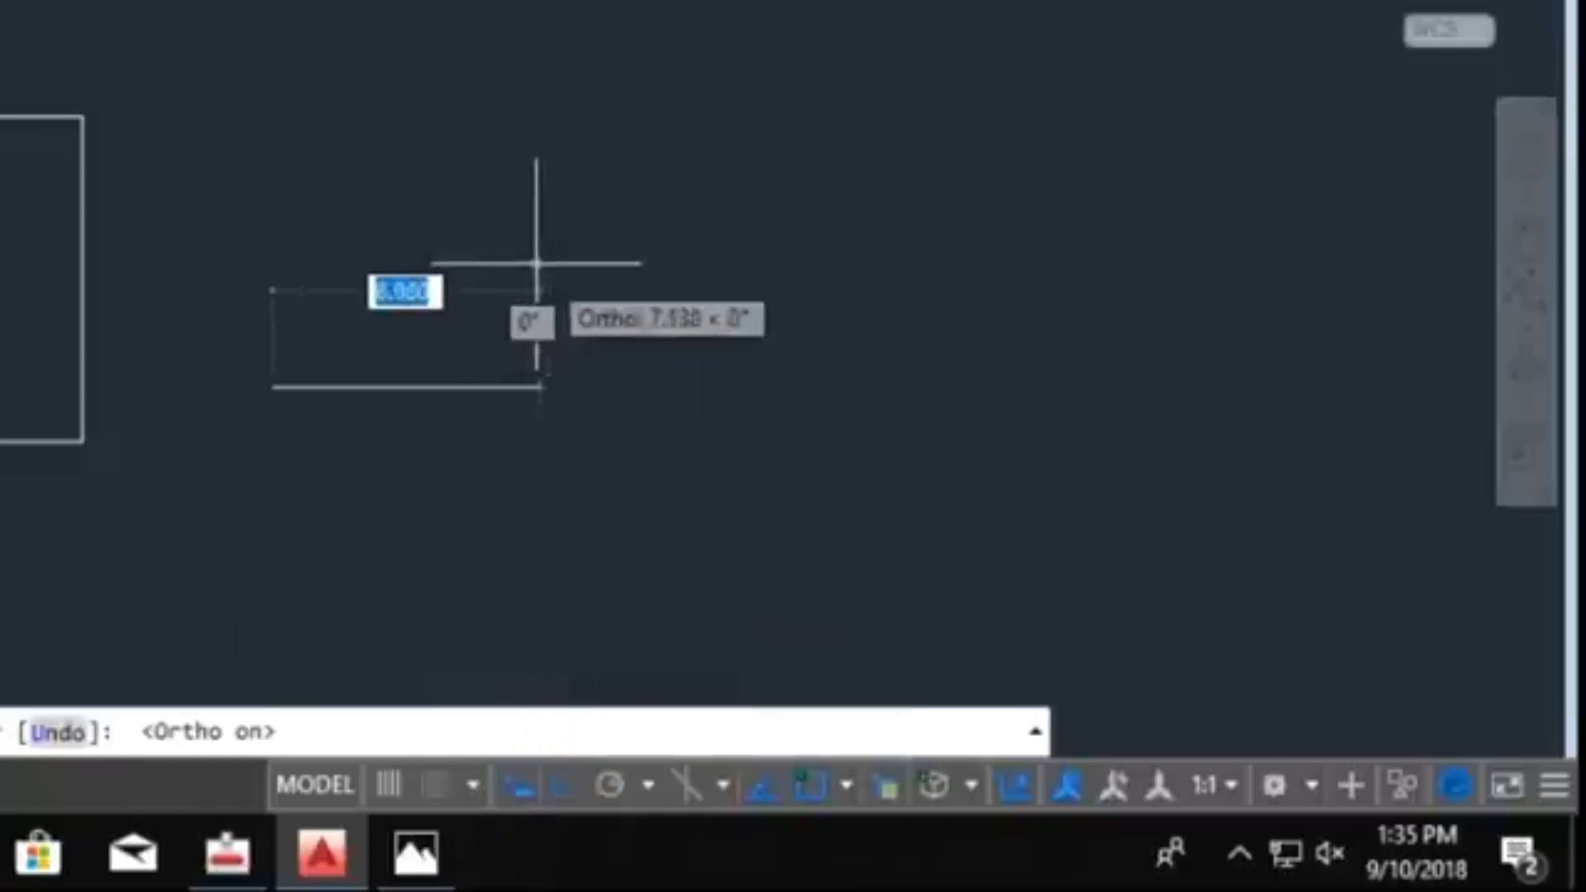
key("Escape")
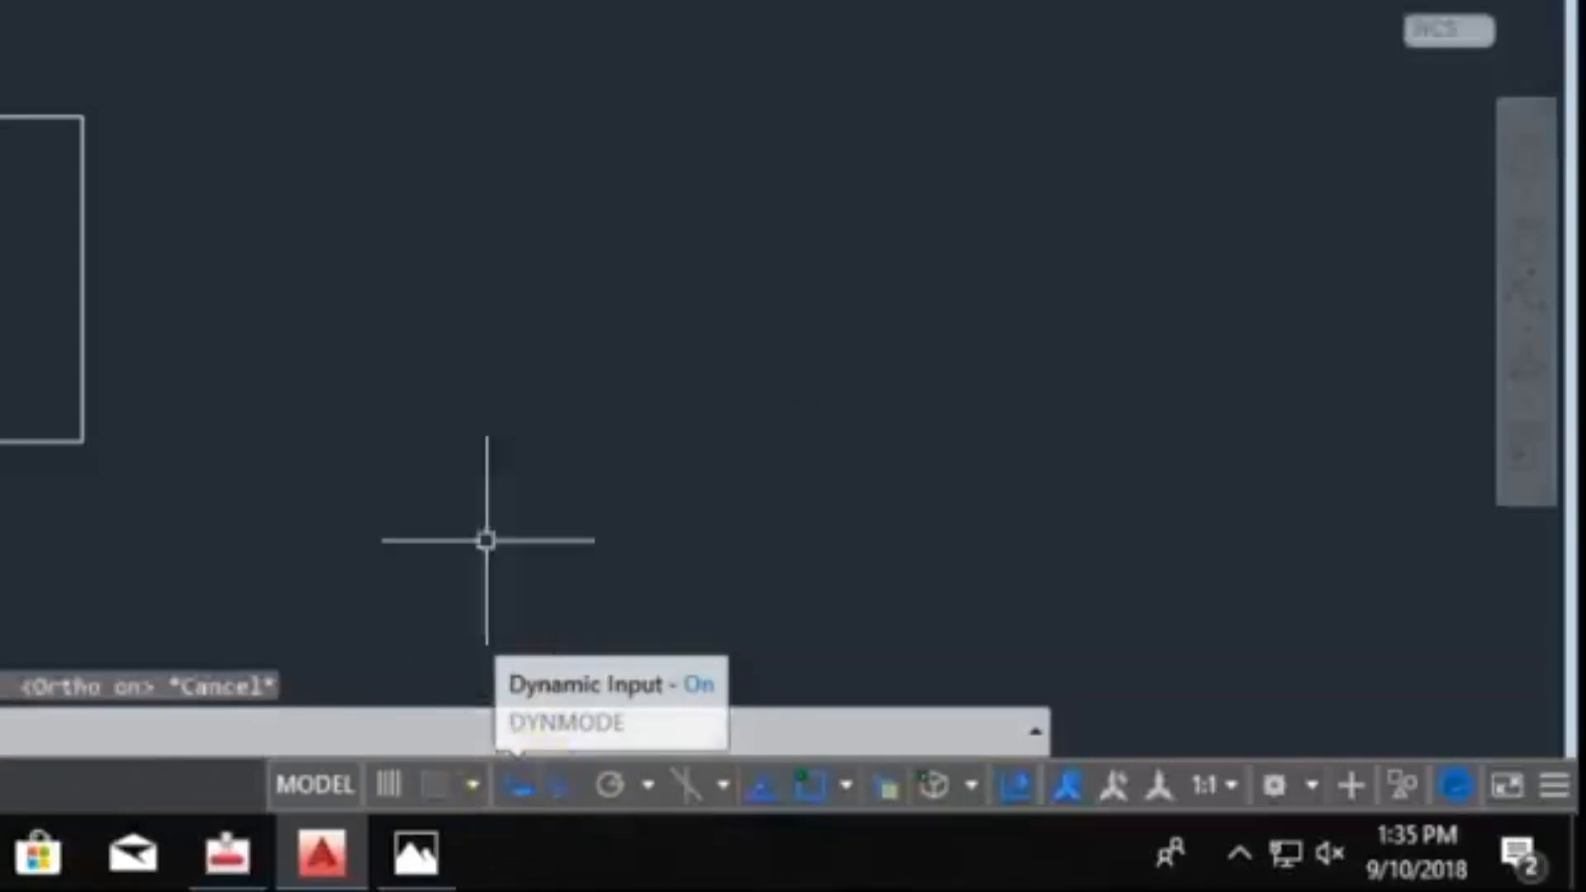
Enter the LIMITS command text with dynamic input on, and enter it again with dynamic input turned off, without running it.
mouse_move(313, 199)
middle_mouse_down()
mouse_move(358, 174)
mouse_move(382, 245)
mouse_move(290, 229)
middle_mouse_up()
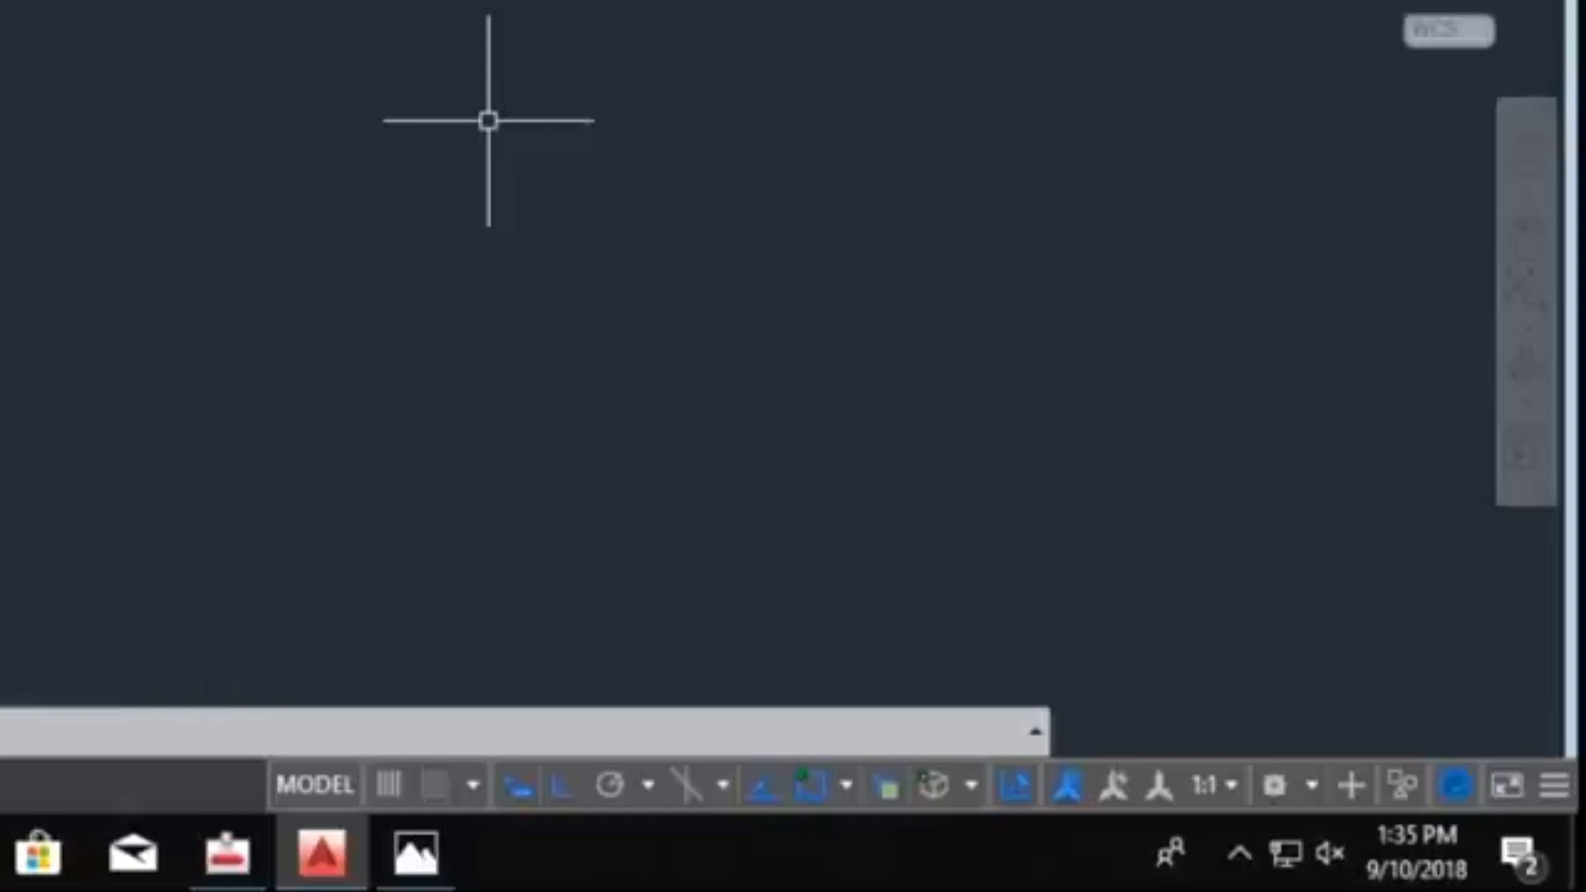
type("LIMITS")
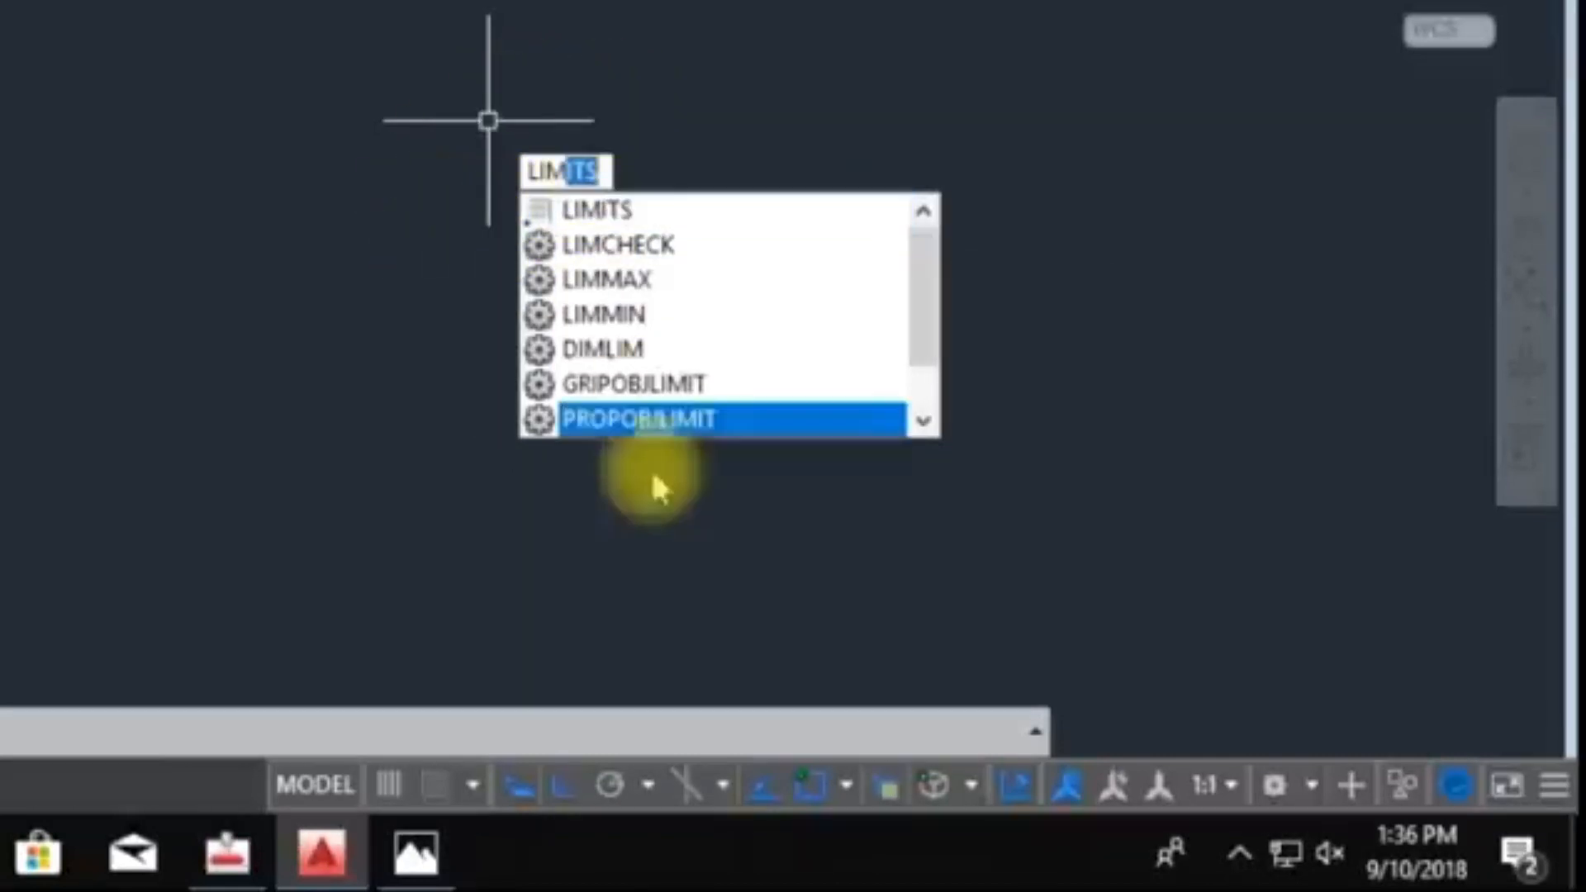
left_click(525, 795)
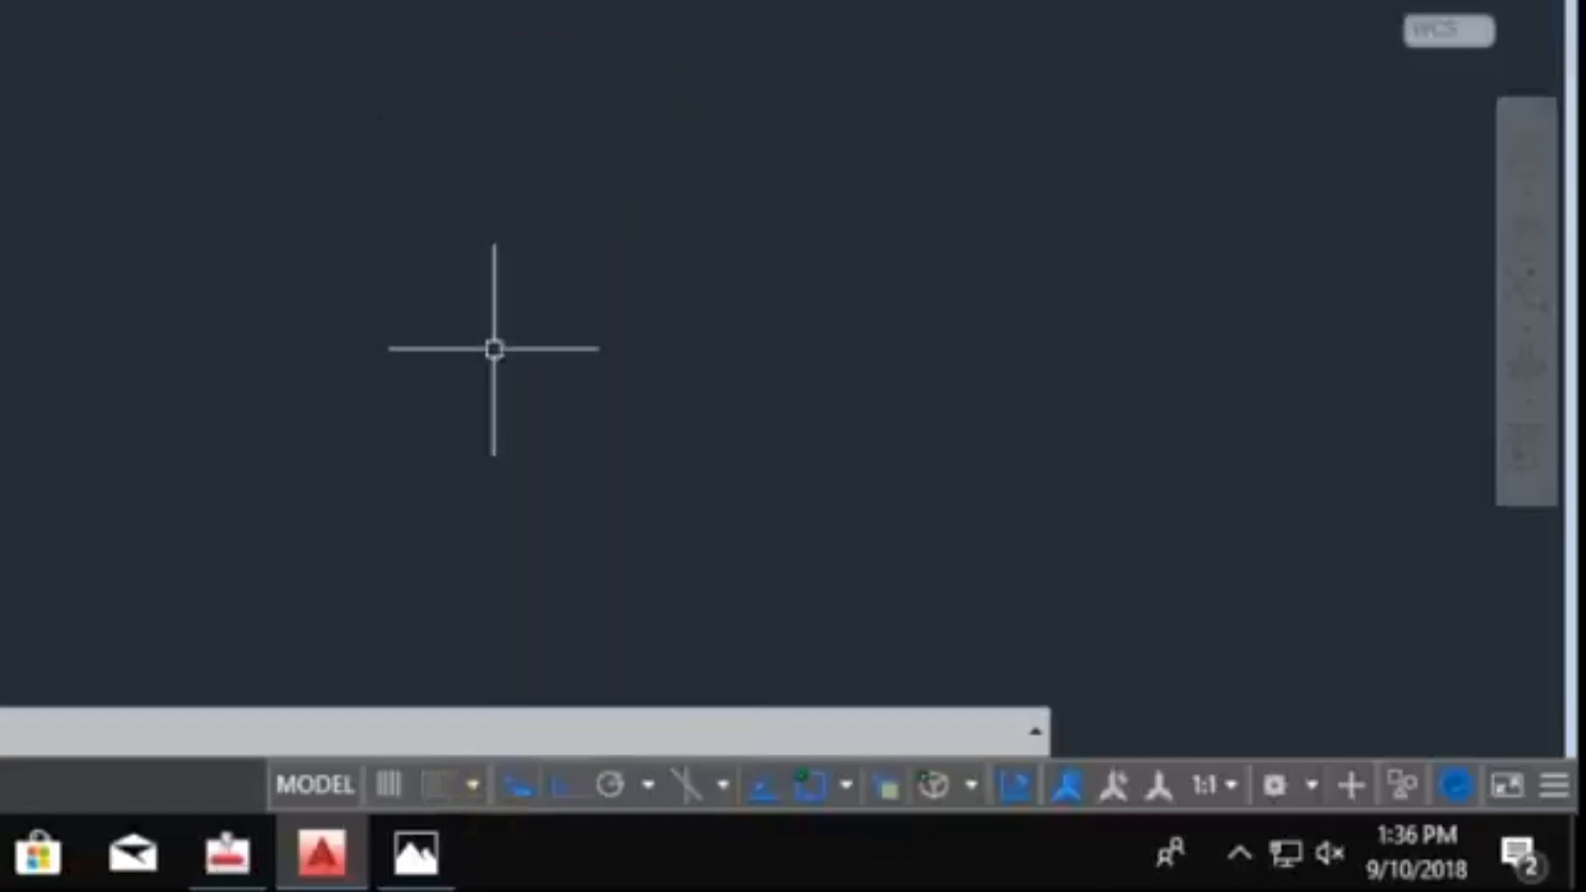
left_click(522, 797)
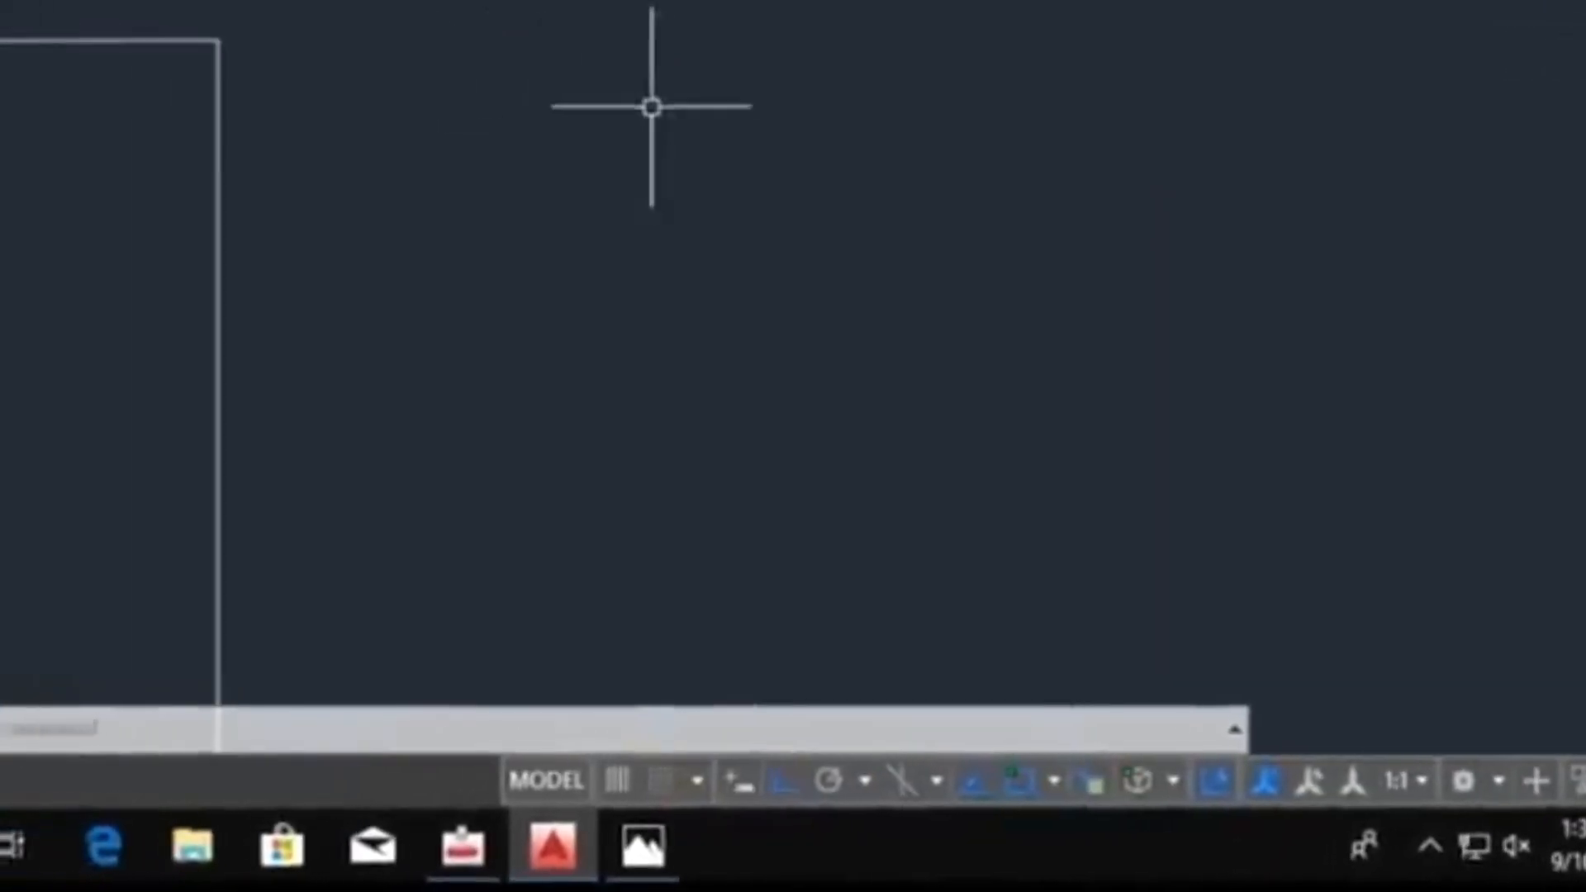
type("LIMITS")
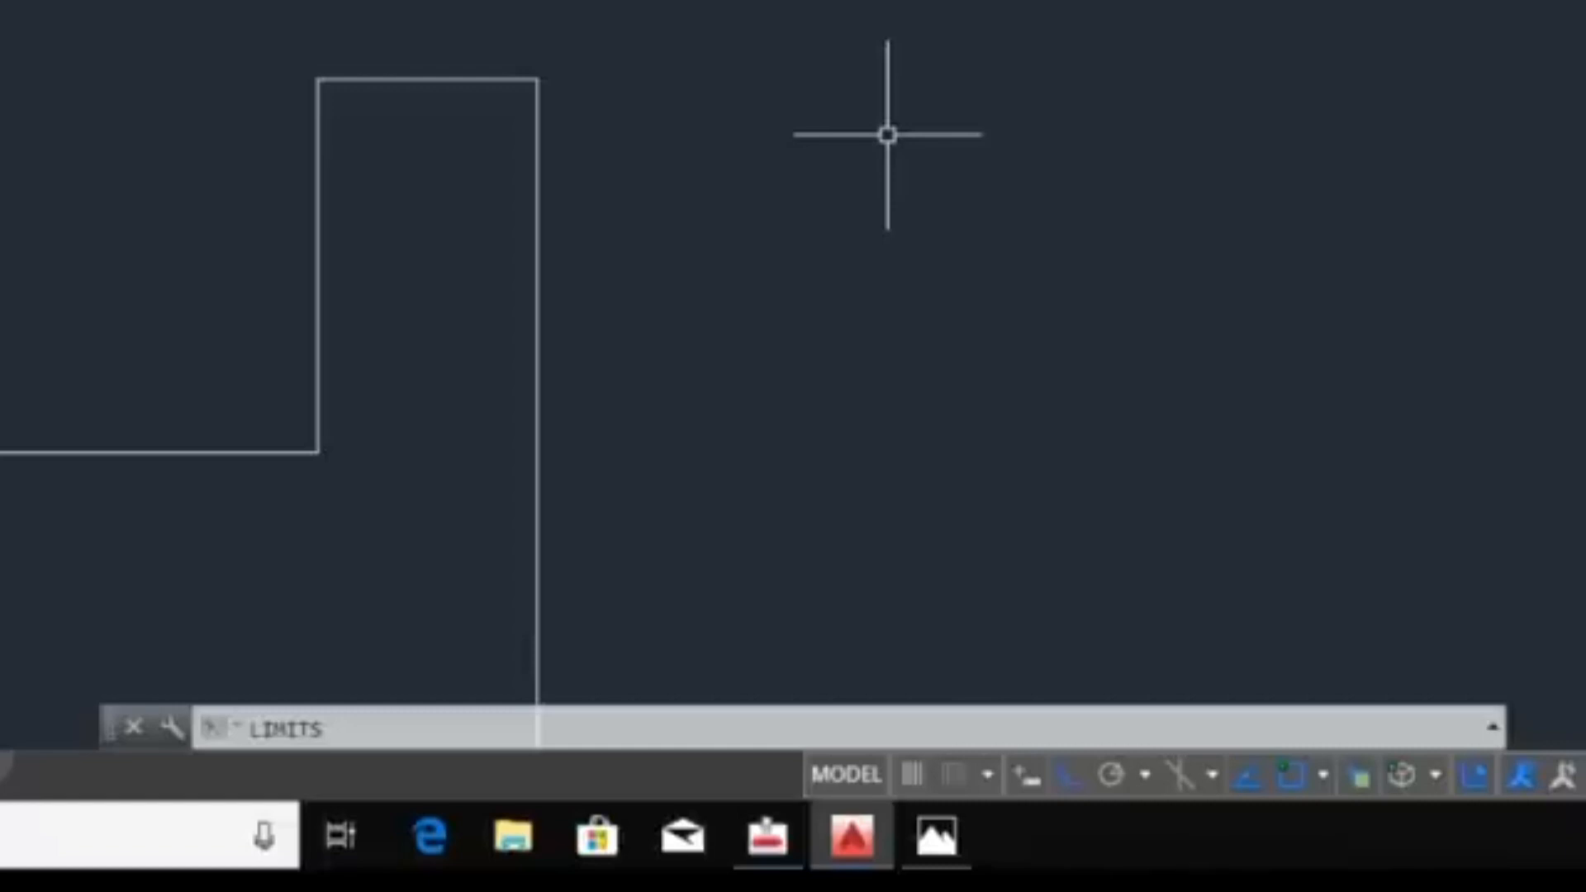
Turn dynamic input back on and clear the unexecuted text from the command line.
left_click(1028, 774)
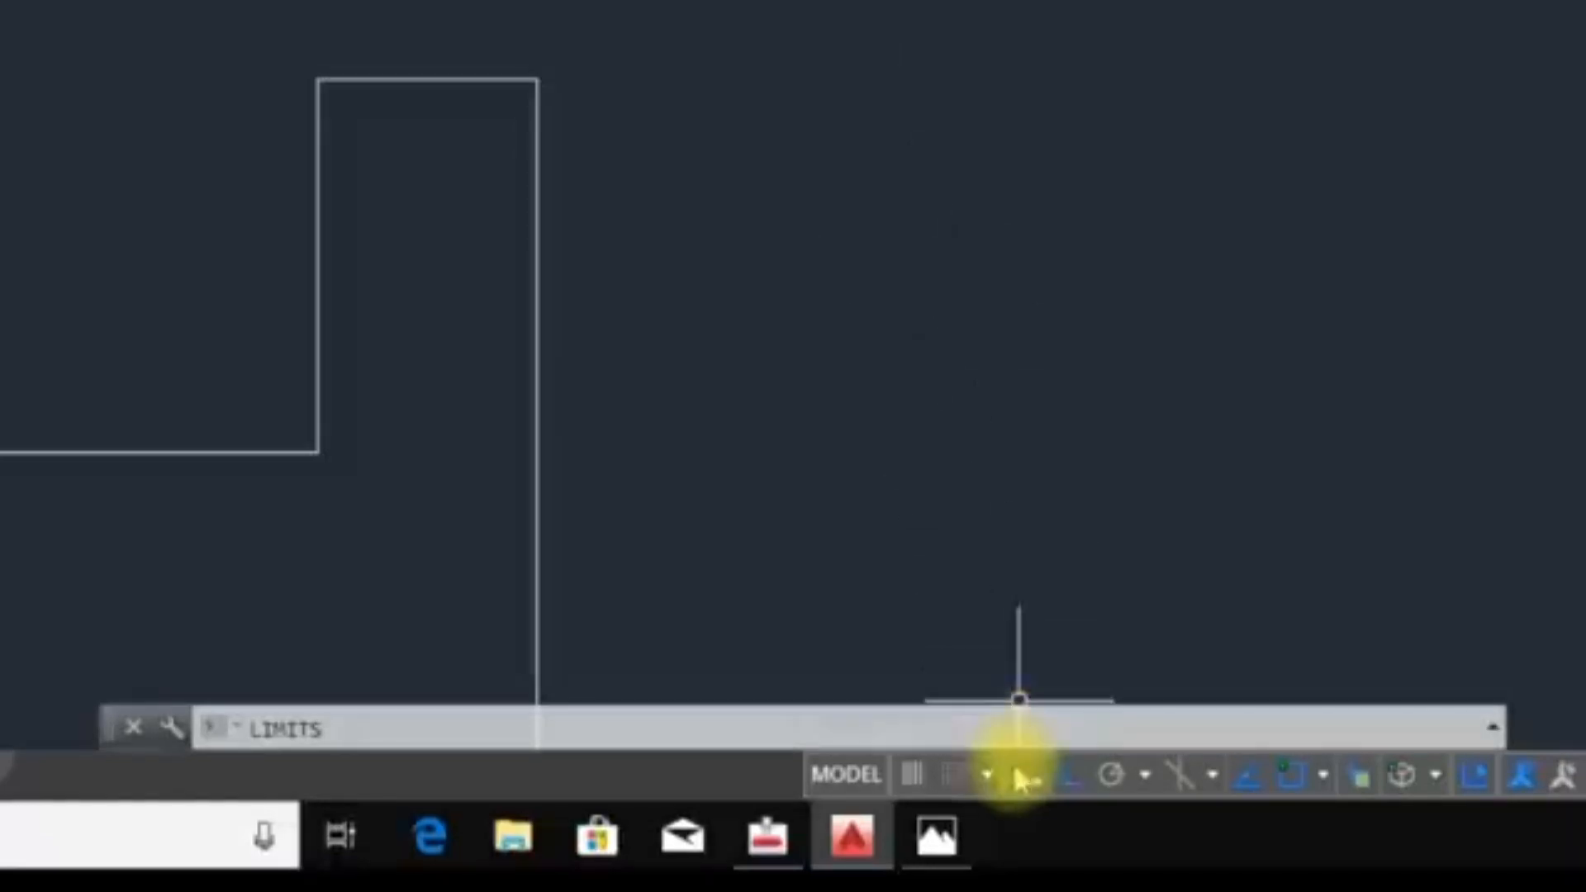
type("LIMLIM")
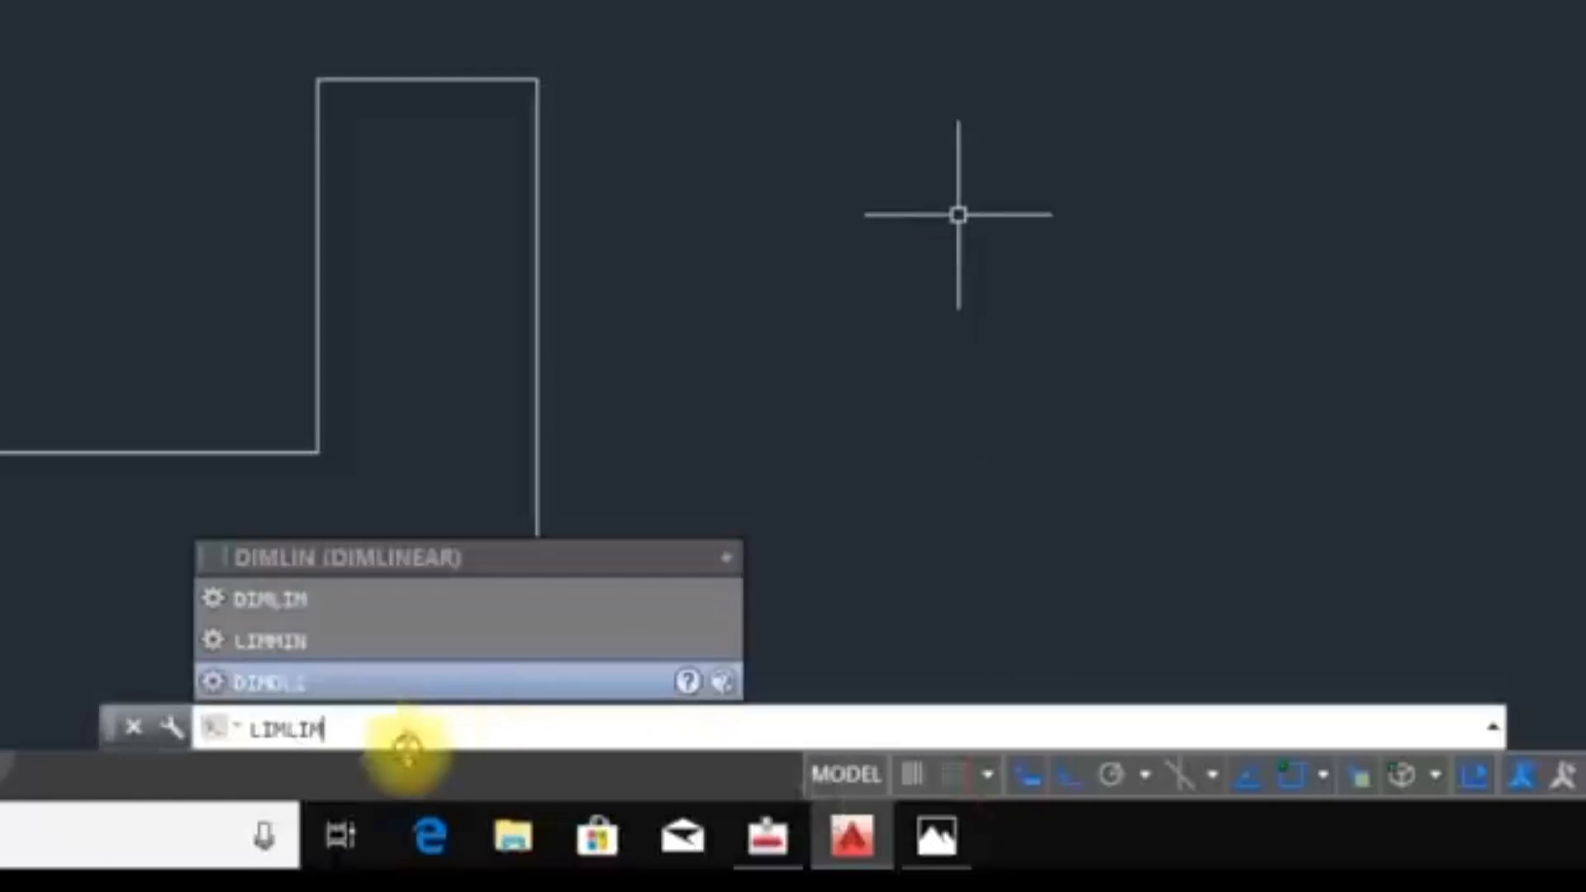
left_click_drag(397, 728, 80, 700)
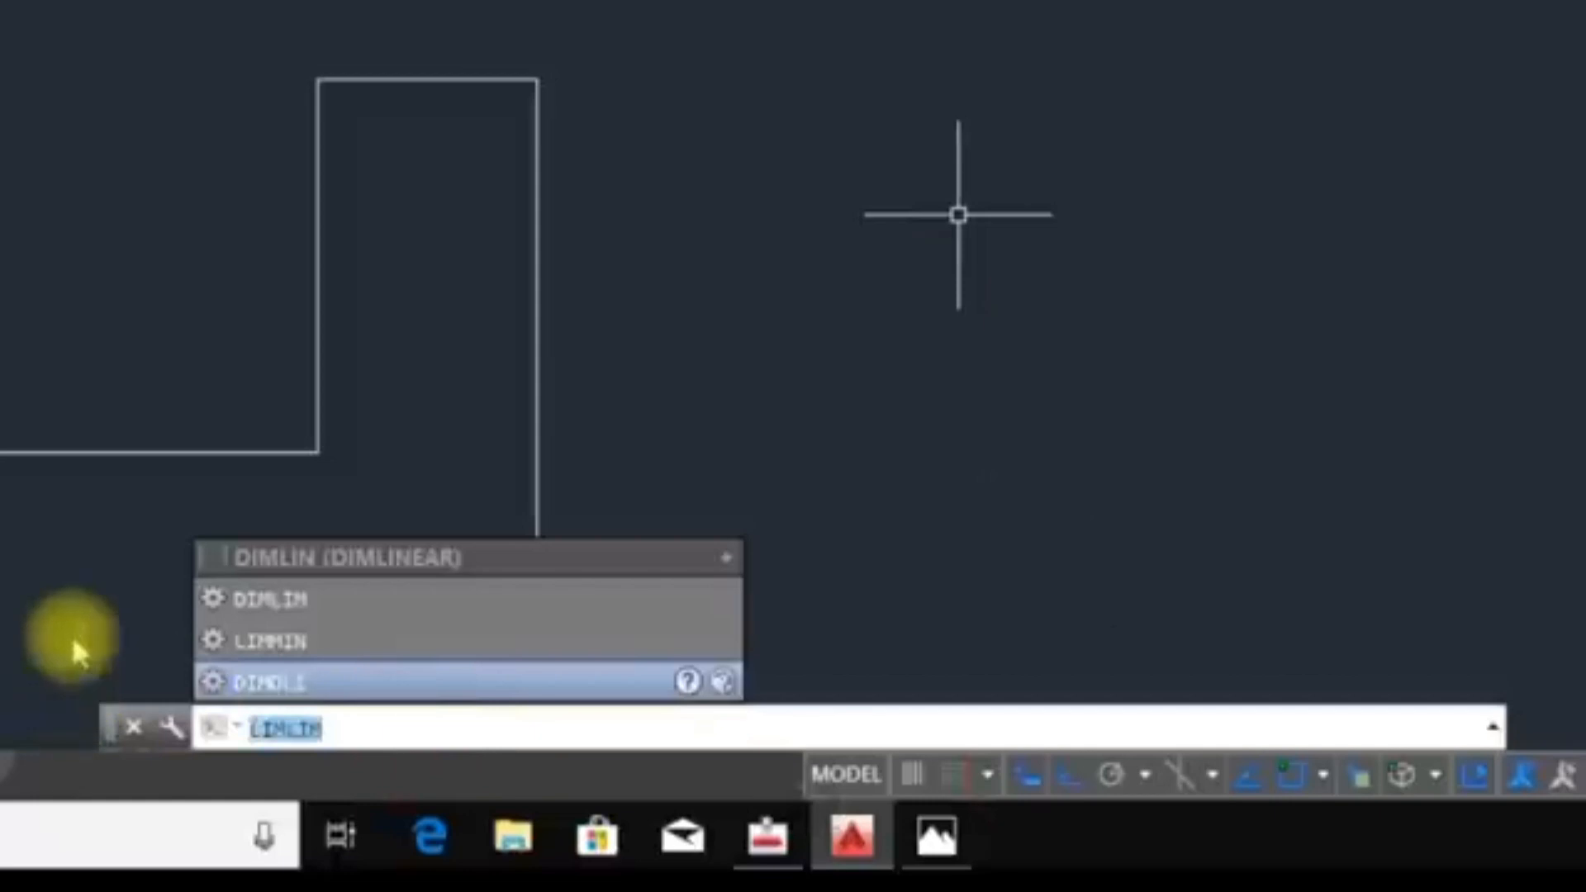
key("BackSpace")
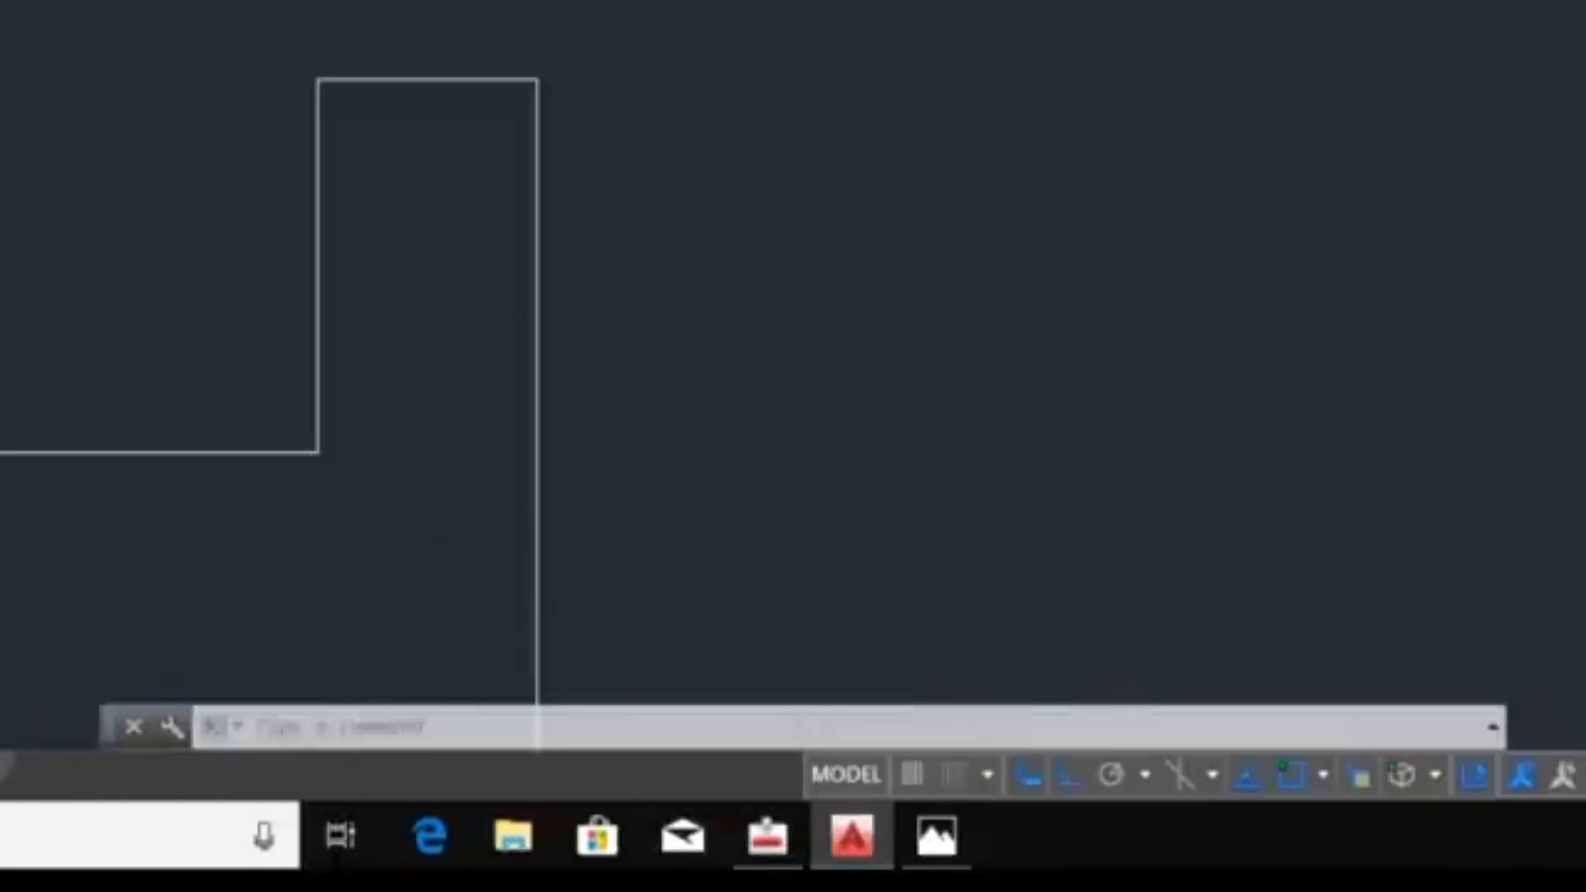
Try a horizontal line with a length of 20 beside the chain of segments while dynamic input is on.
type("l")
key("Return")
left_click(790, 176)
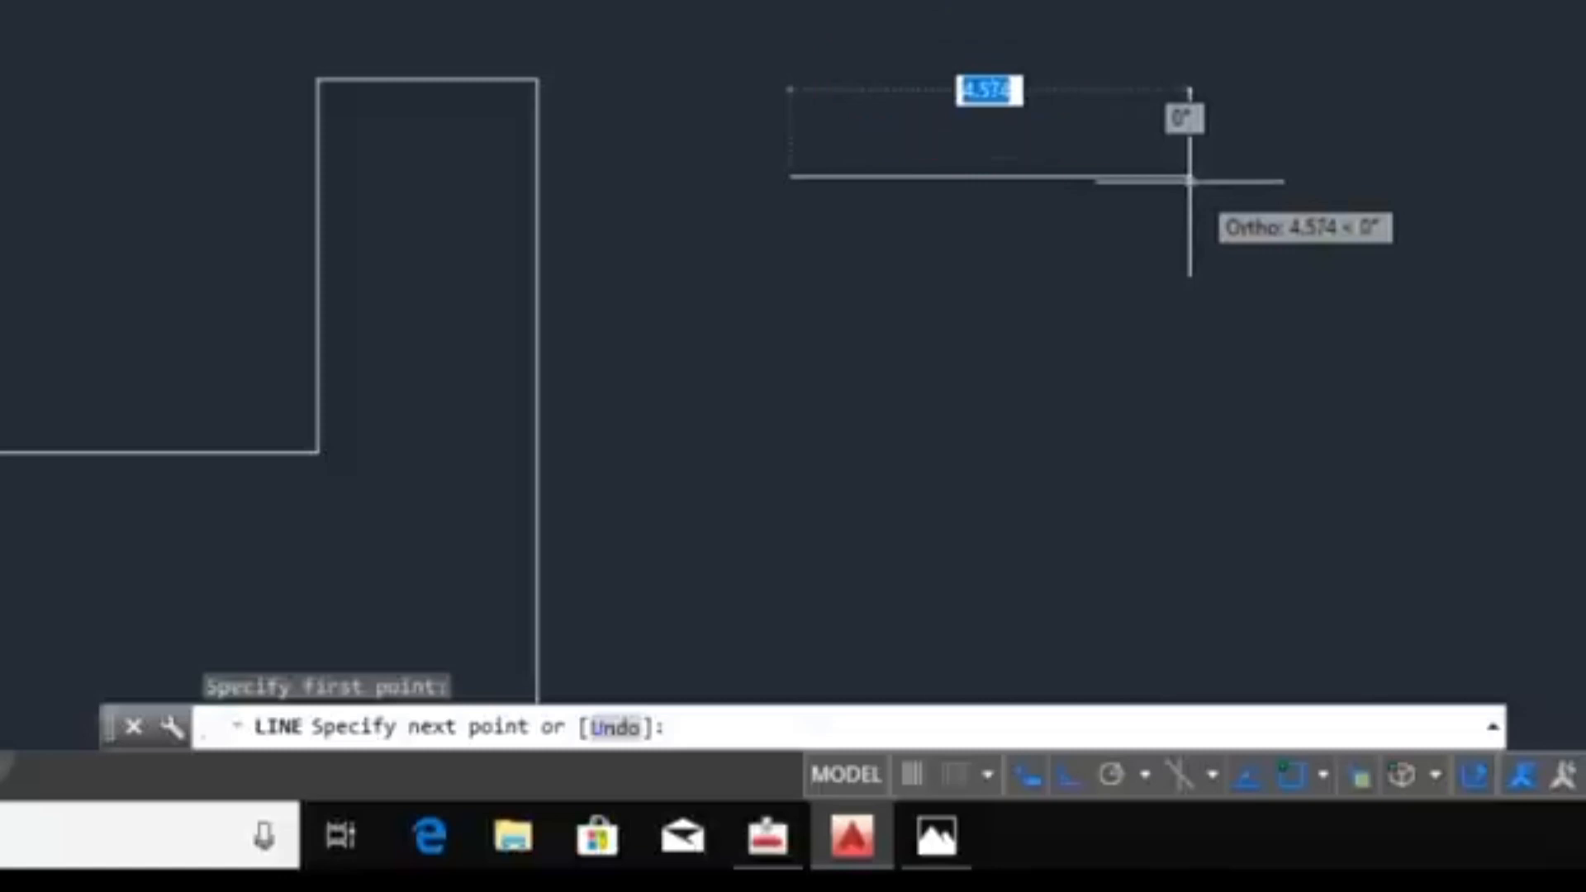
type("20")
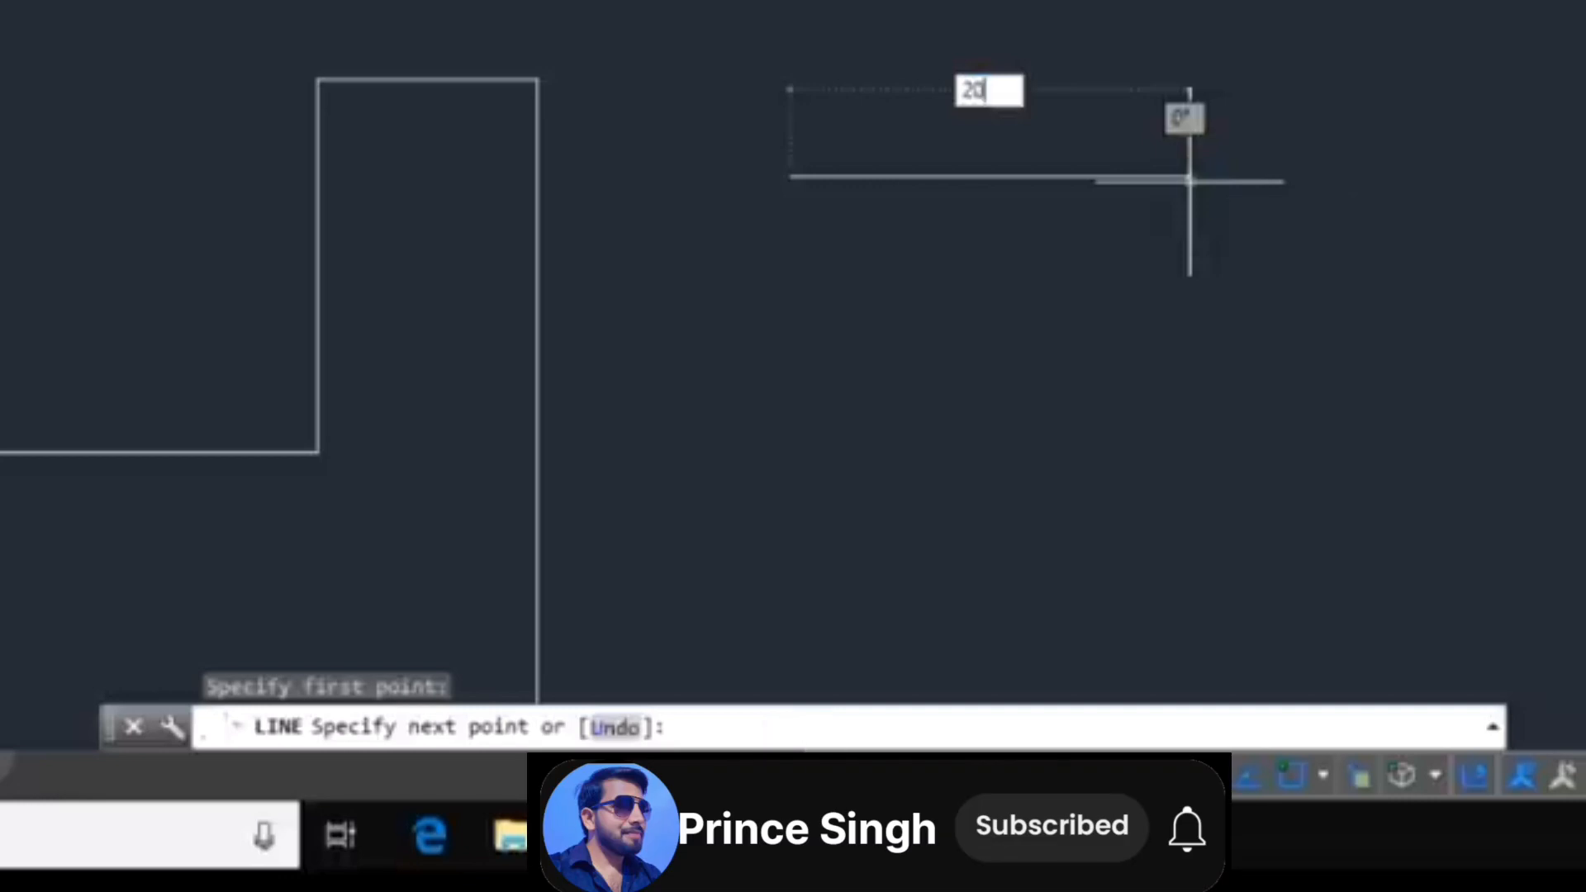
key("Escape")
key("Escape")
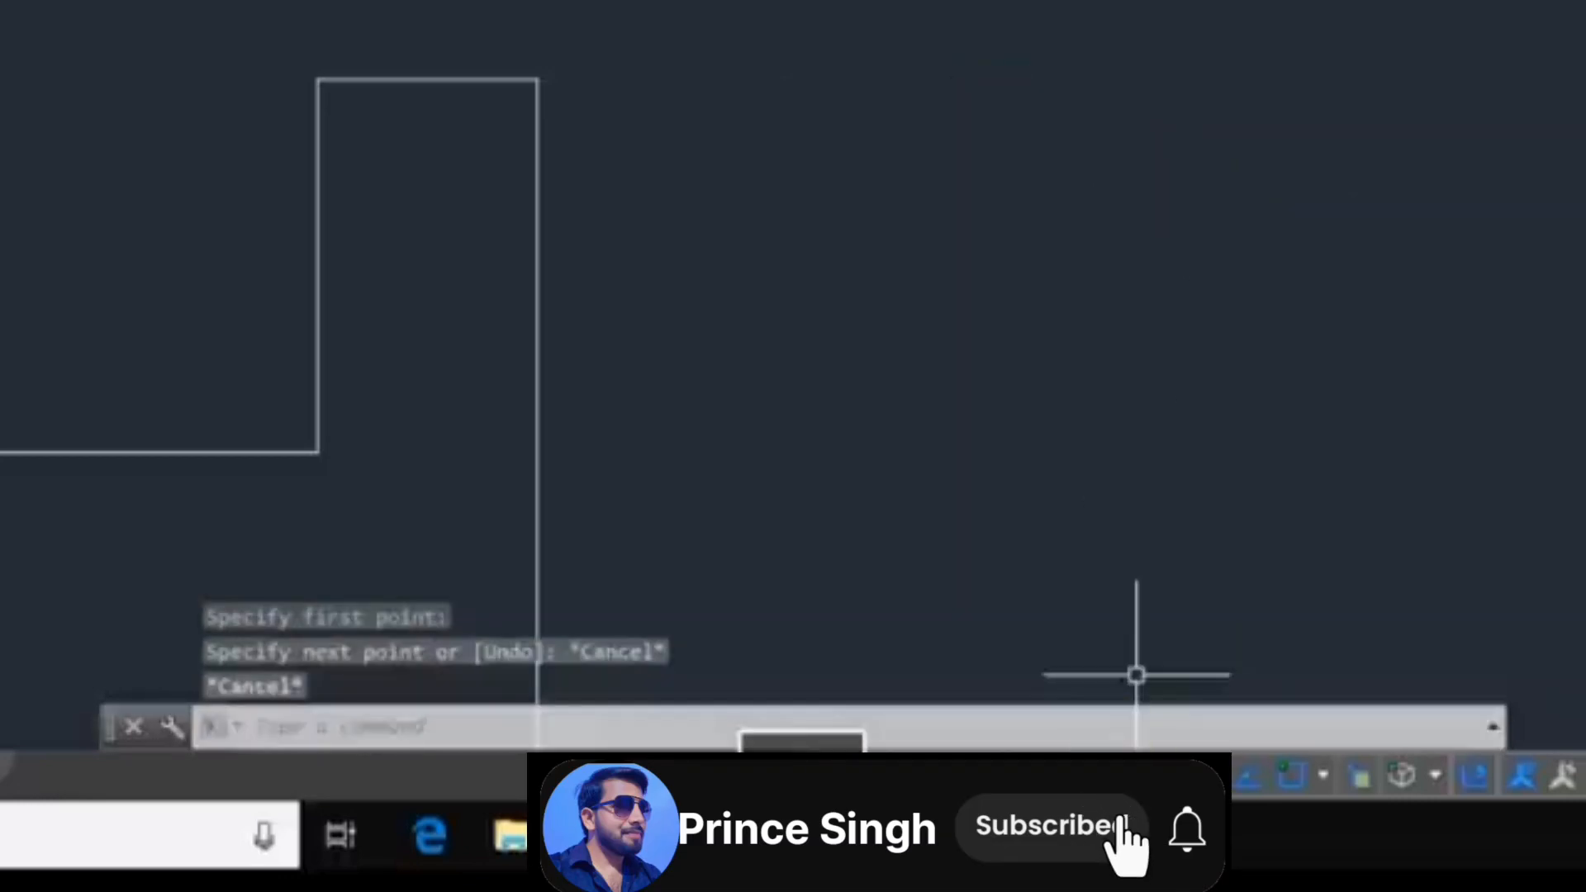
Try a horizontal line in the same empty area with dynamic input off, entering a length of 20 at the command line.
key("Return")
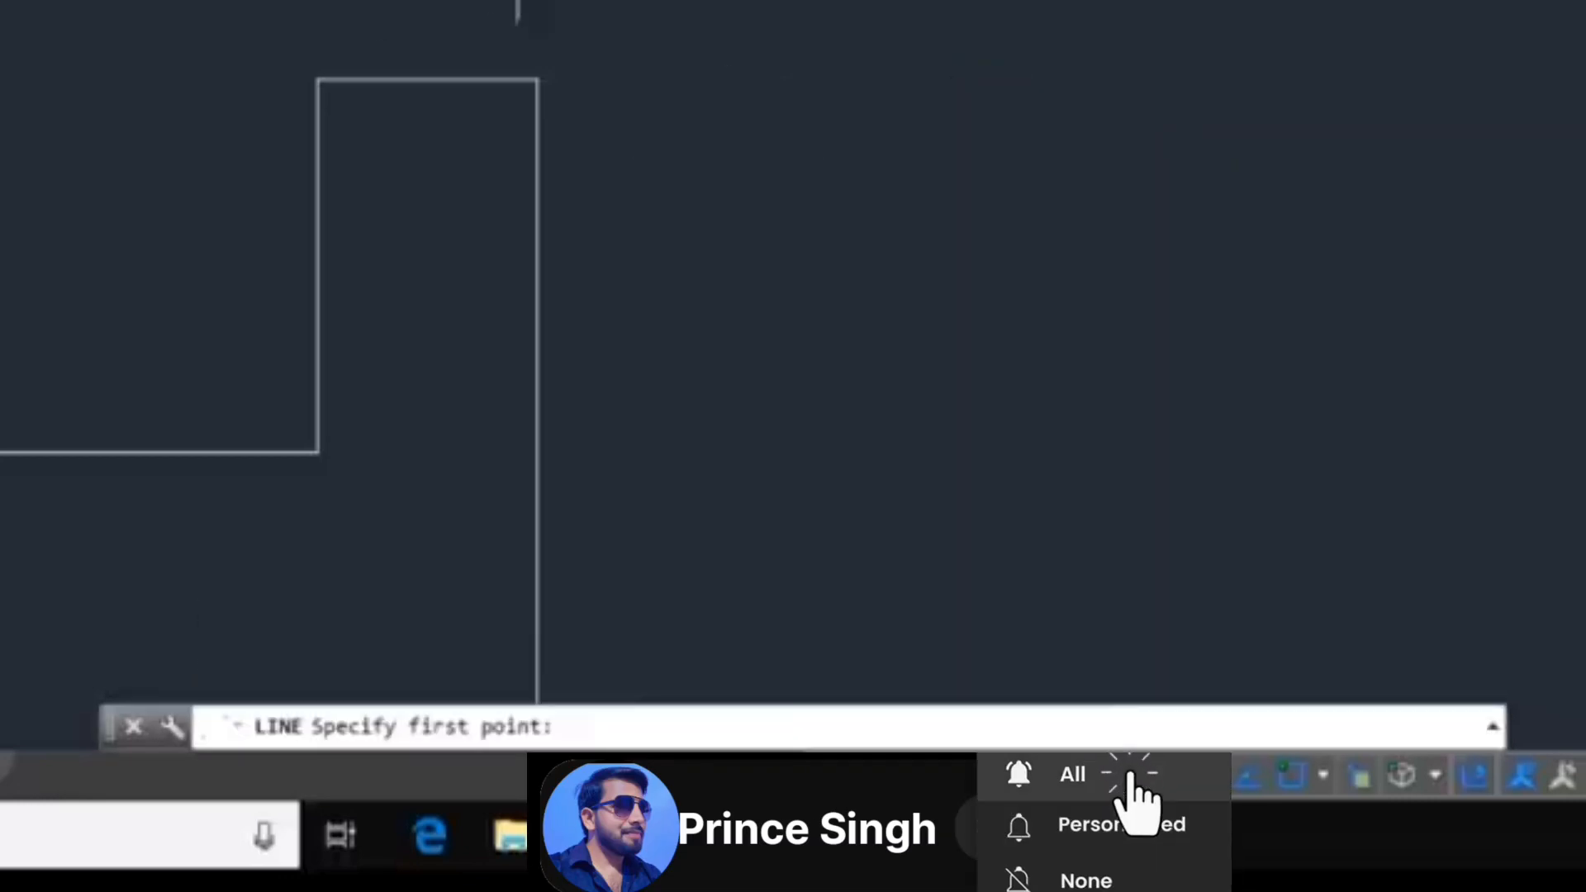
left_click(811, 127)
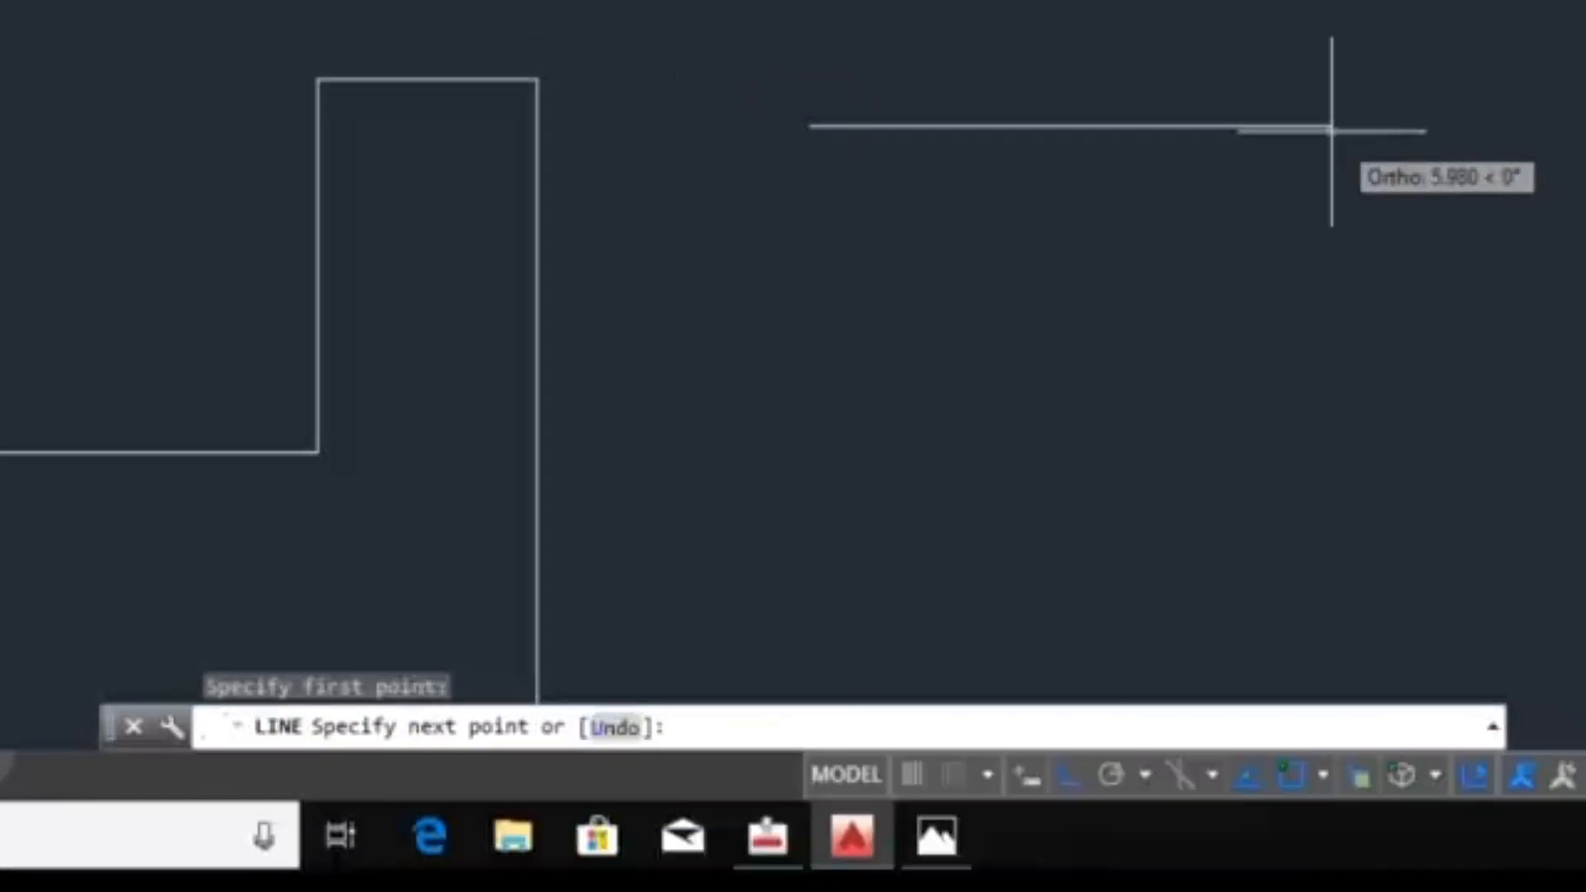
type("20")
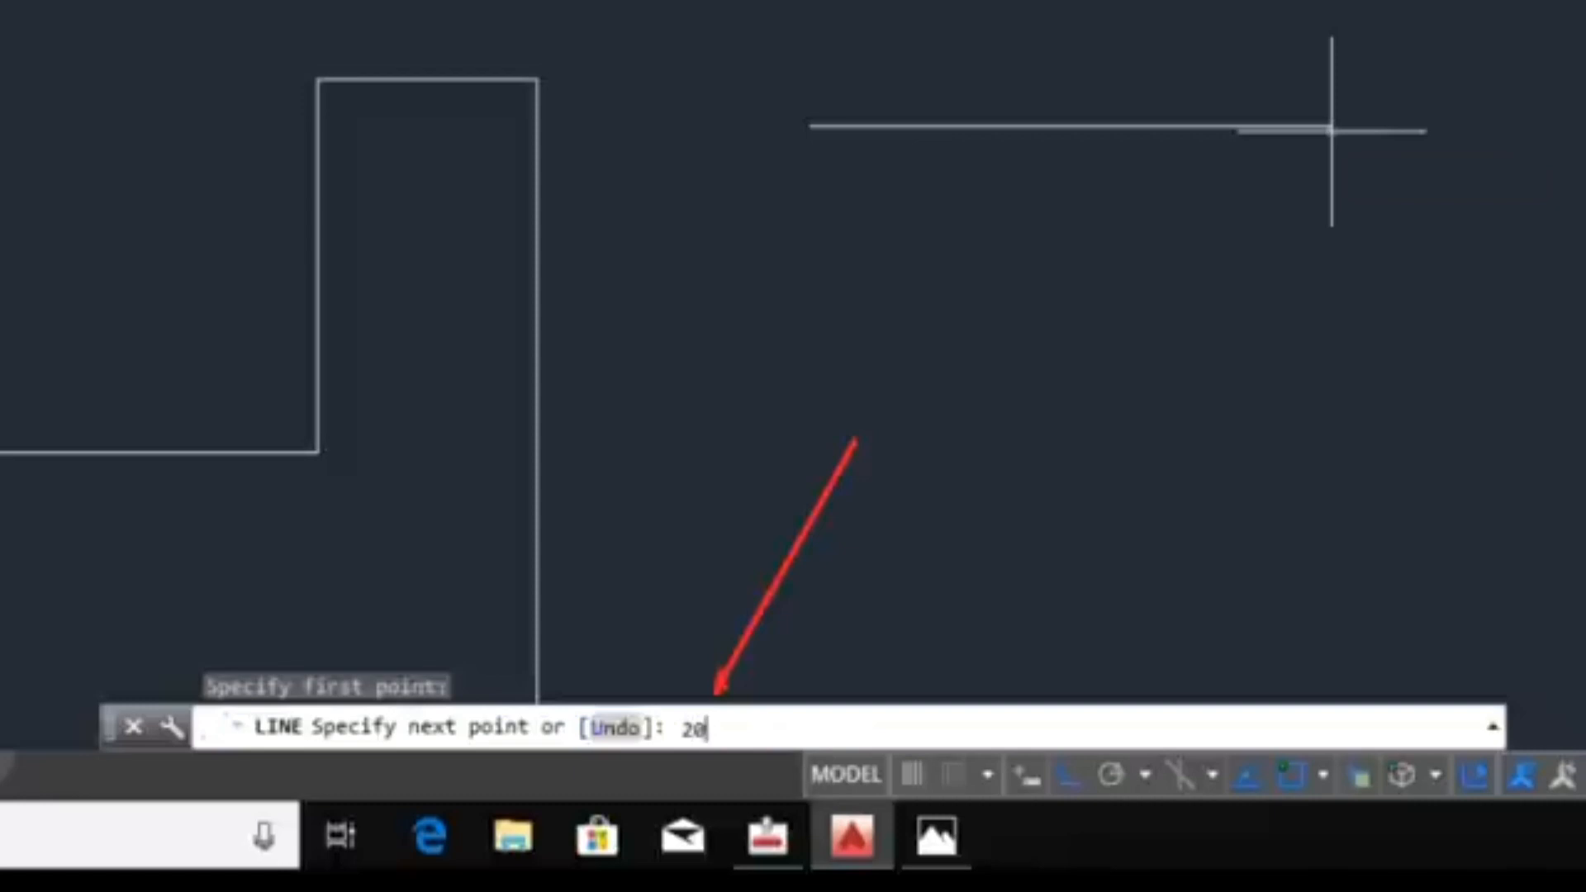
key("Escape")
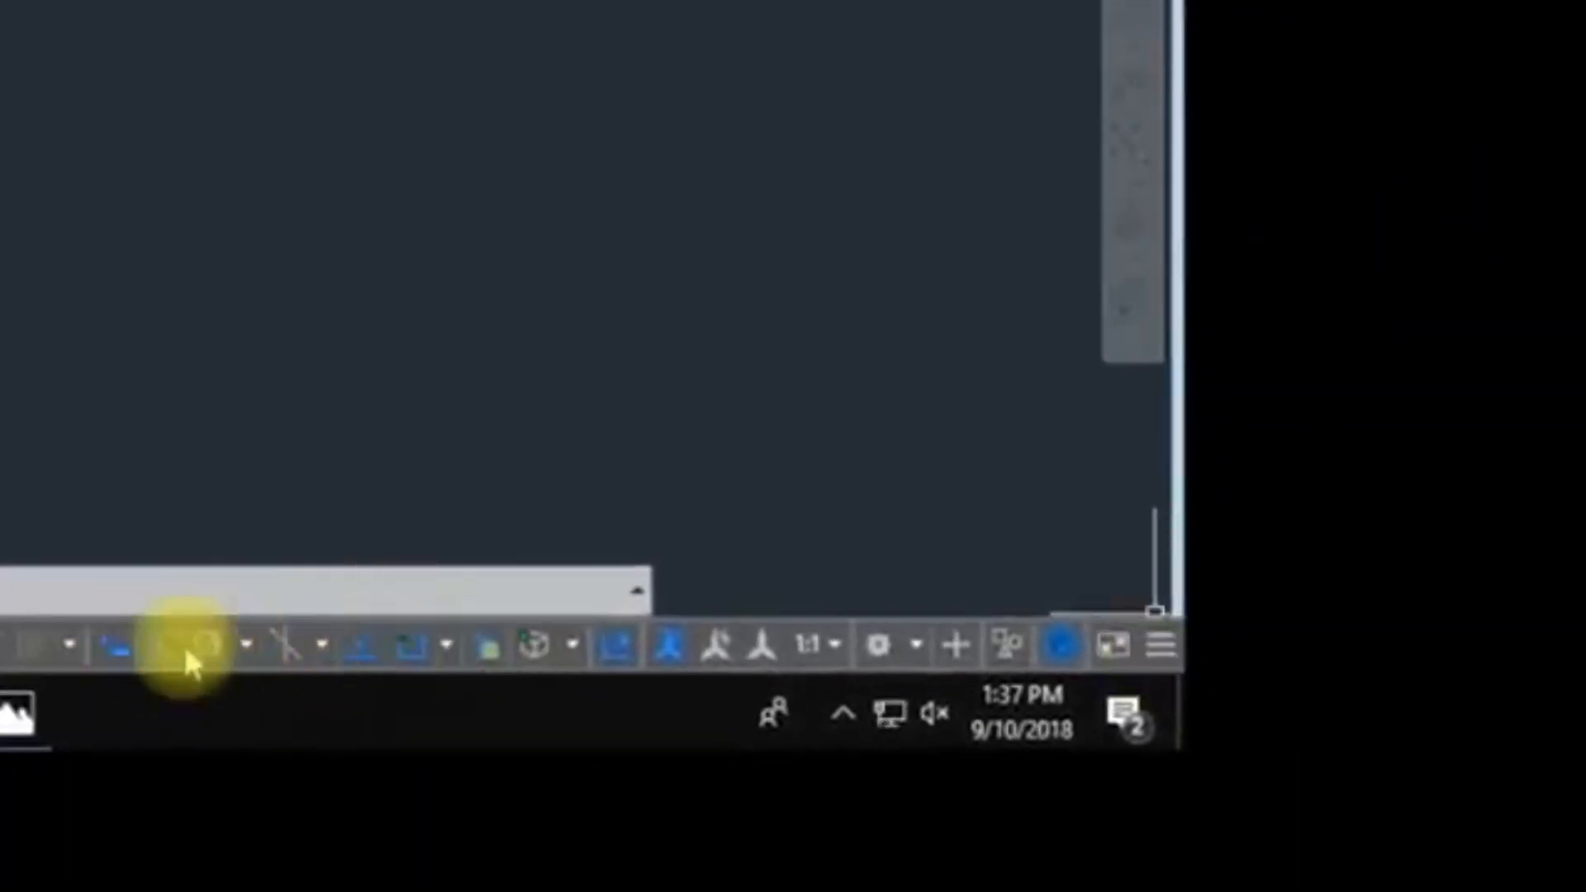
Review the status bar customization options, including the Ortho Mode entry, and close the list.
left_click(1161, 653)
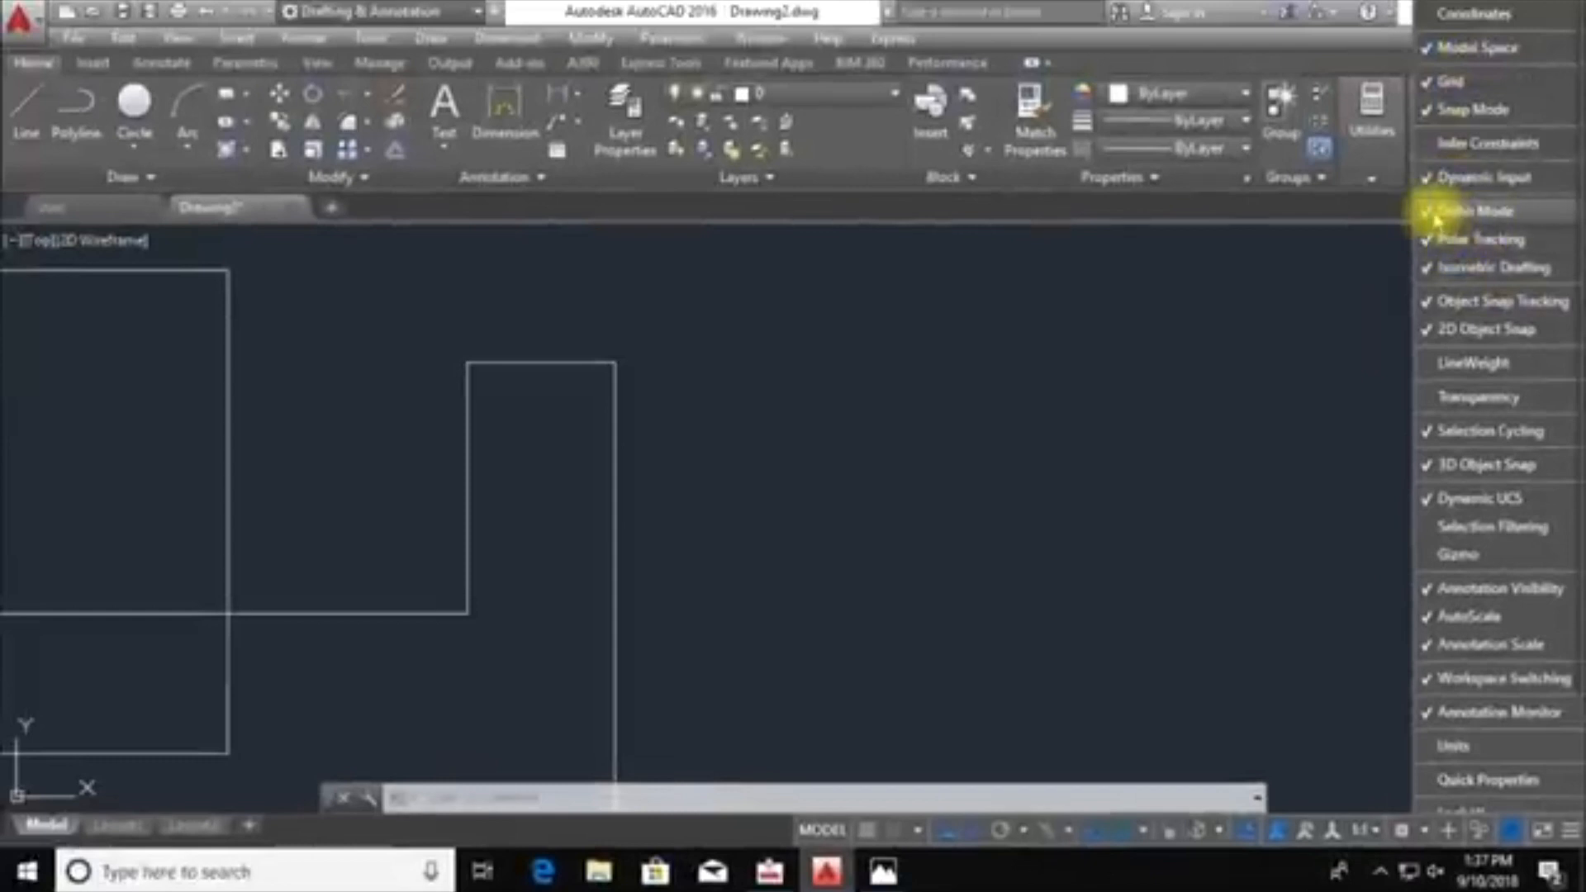
left_click(1436, 220)
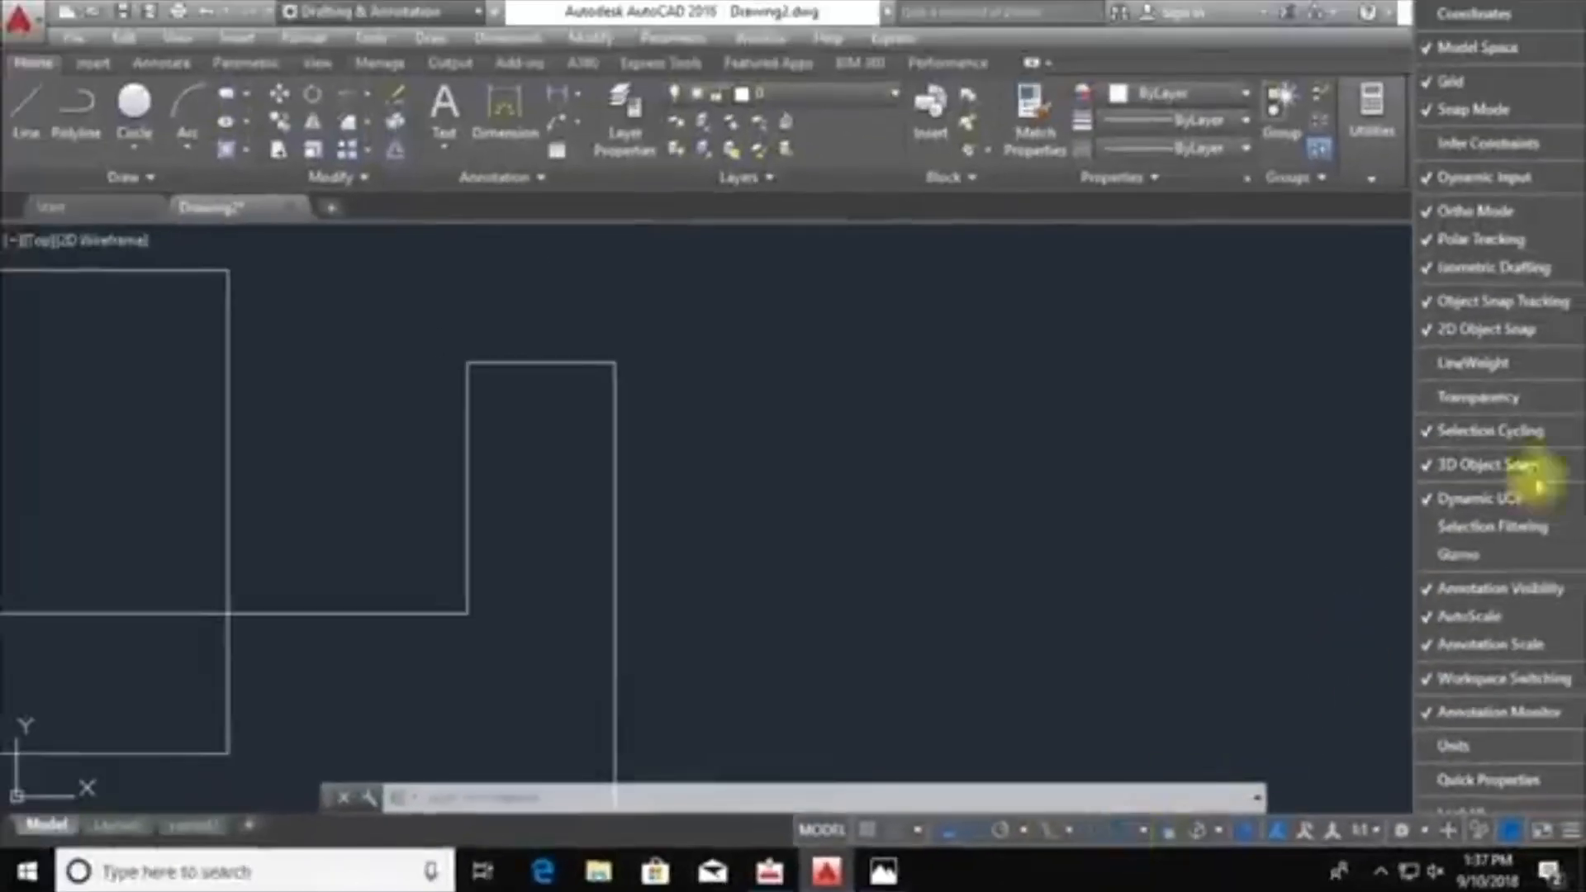
left_click(1326, 699)
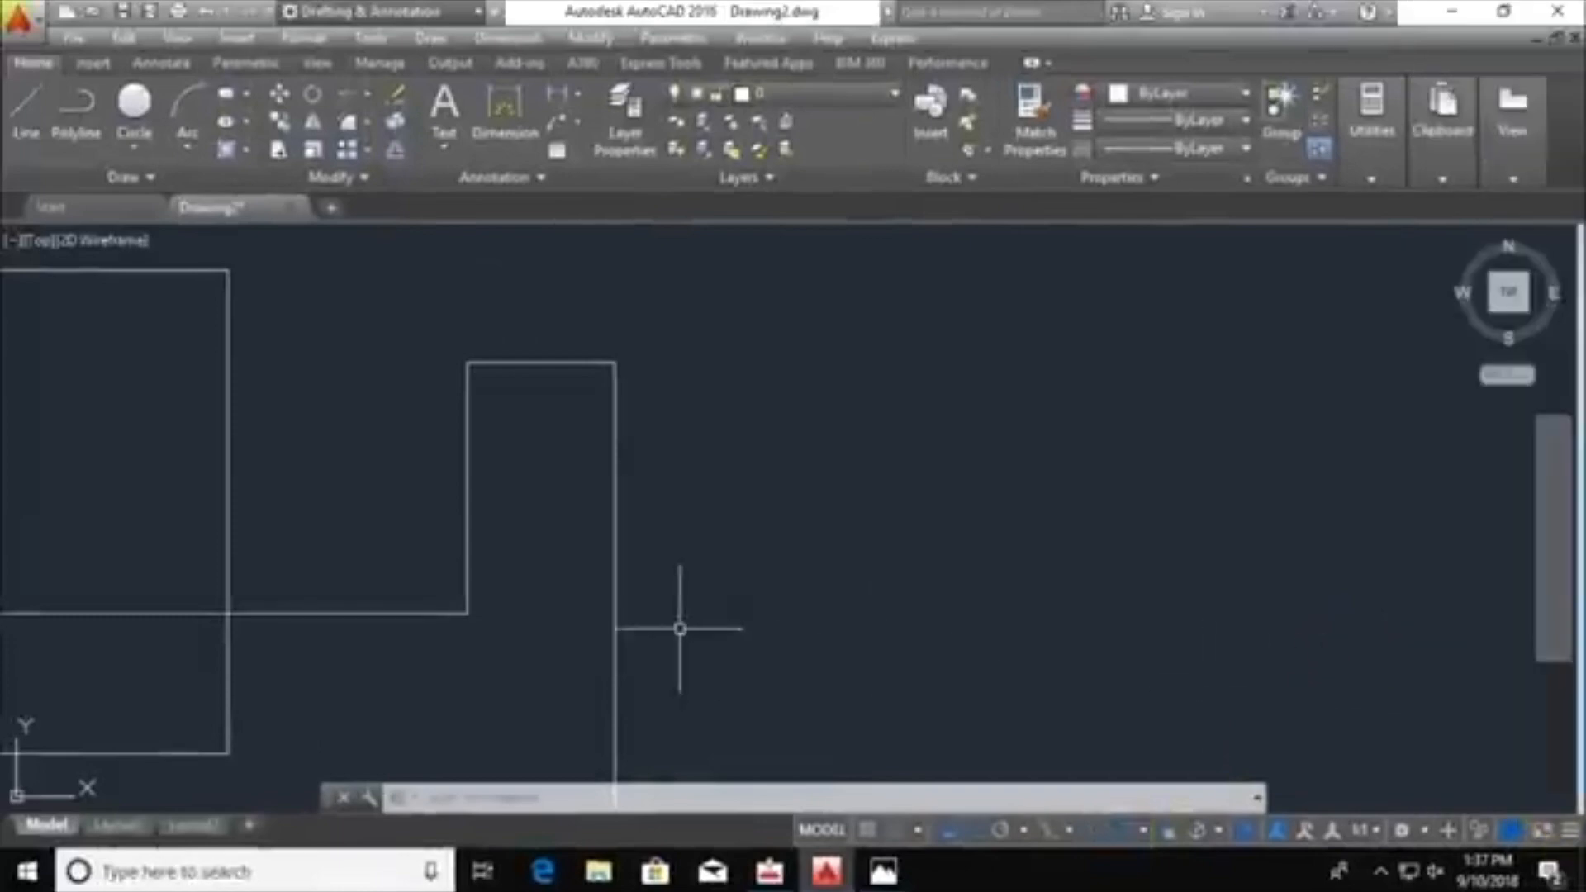
Start a crossing selection around the circle, its center lines and the chain of segments.
scroll(750, 559, "down", 5)
middle_click_drag(751, 560, 1253, 464)
left_click(1293, 283)
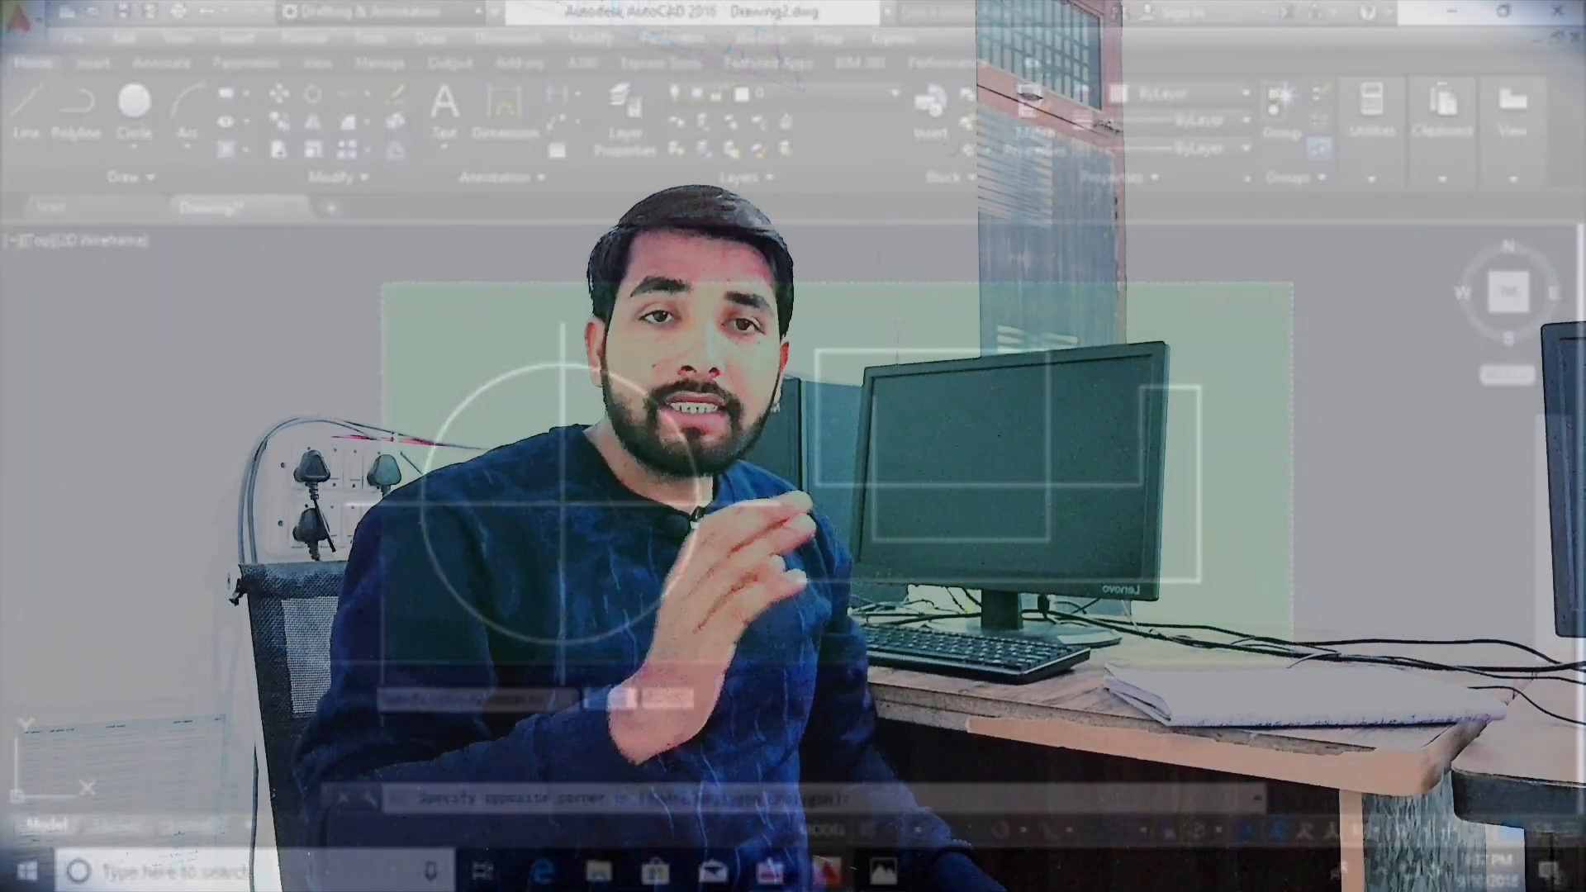